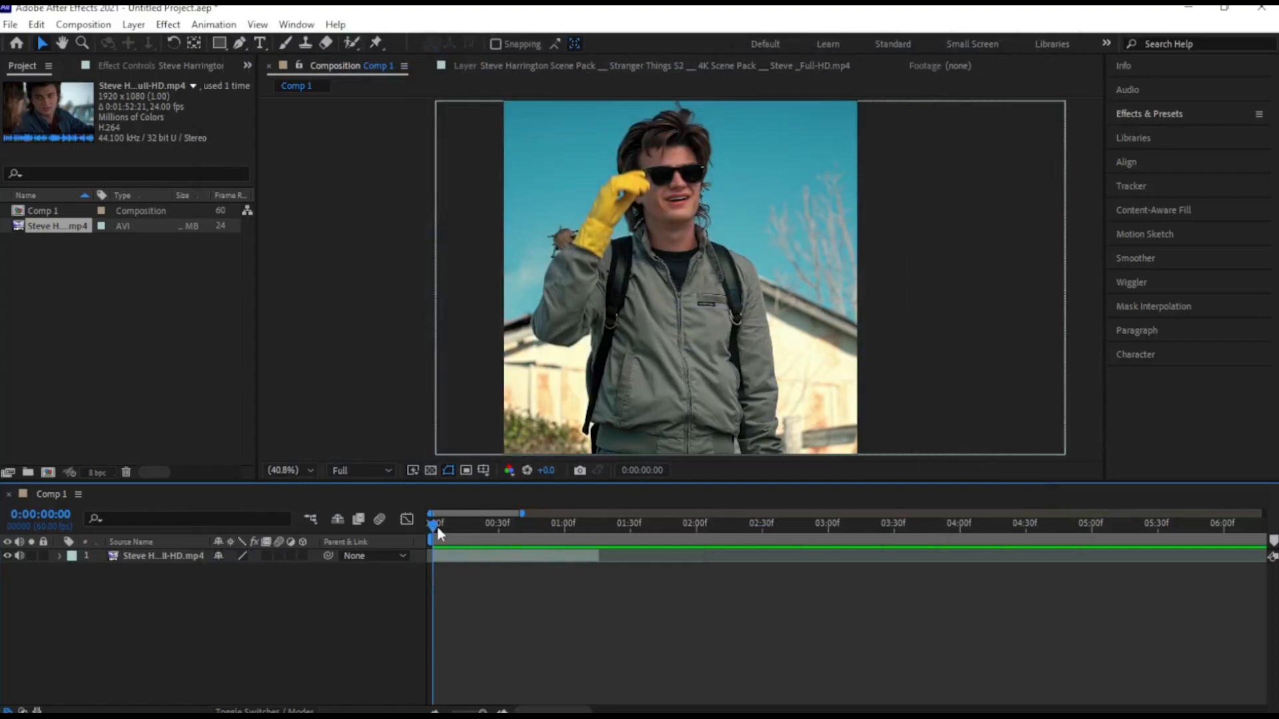
Add a new adjustment layer above the video clip, starting at 0:00:00:00
mouse_move(432, 526)
mouse_down()
mouse_move(469, 519)
mouse_move(409, 524)
mouse_up()
click(138, 28)
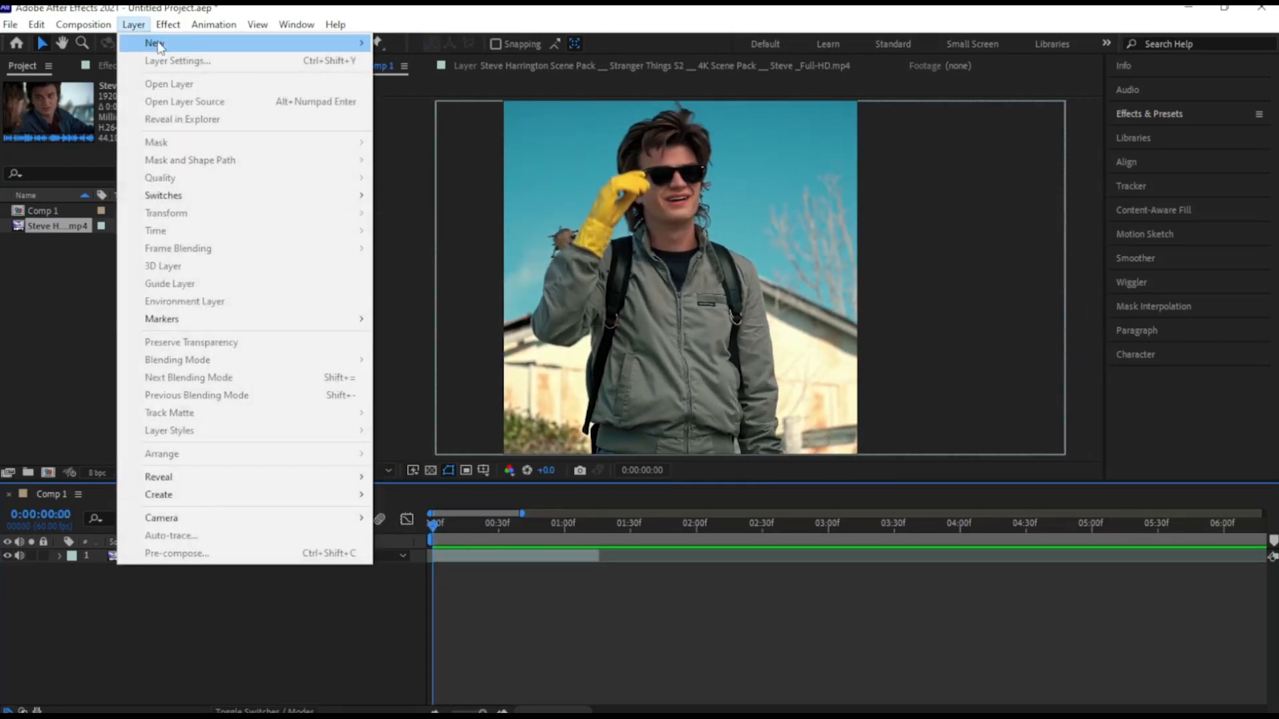
mouse_move(162, 44)
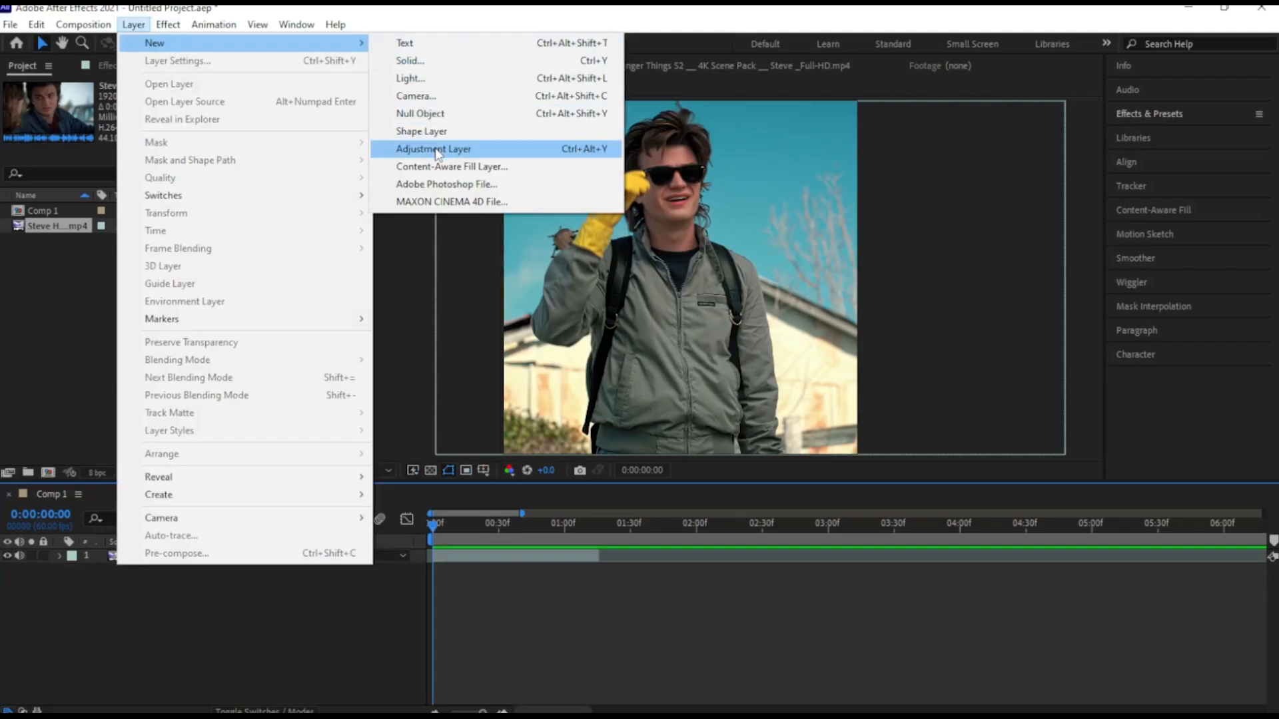
click(436, 149)
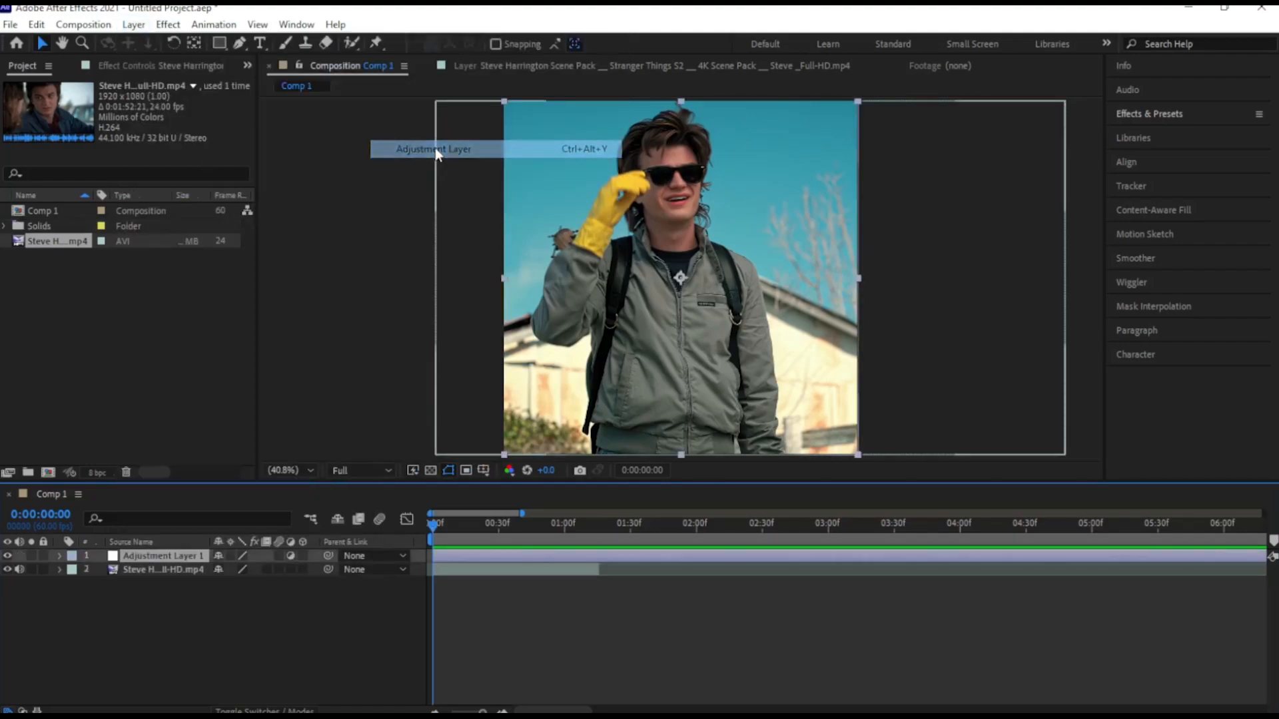
Split the adjustment layer at 0:00:01:17, delete the part beyond the clip's end, and return to the start of the composition
click(598, 531)
drag(596, 529, 601, 534)
key(ctrl+shift+d)
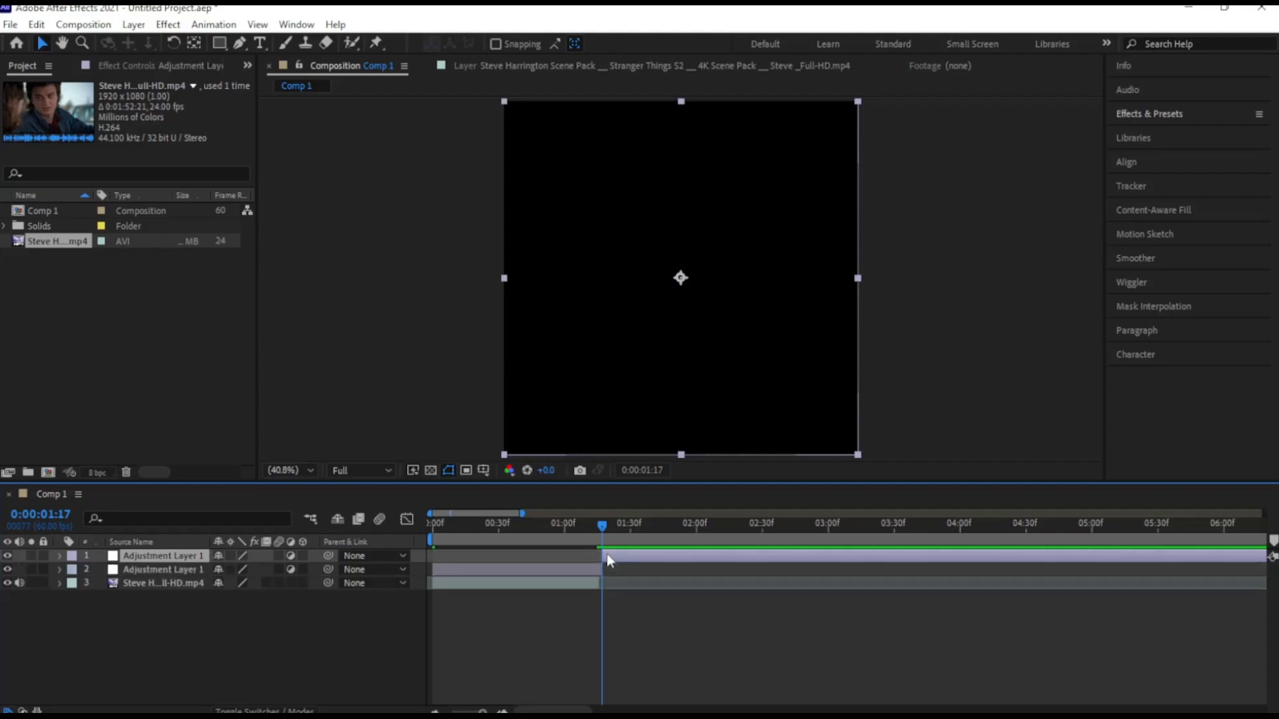
key(Delete)
drag(526, 523, 396, 521)
click(508, 563)
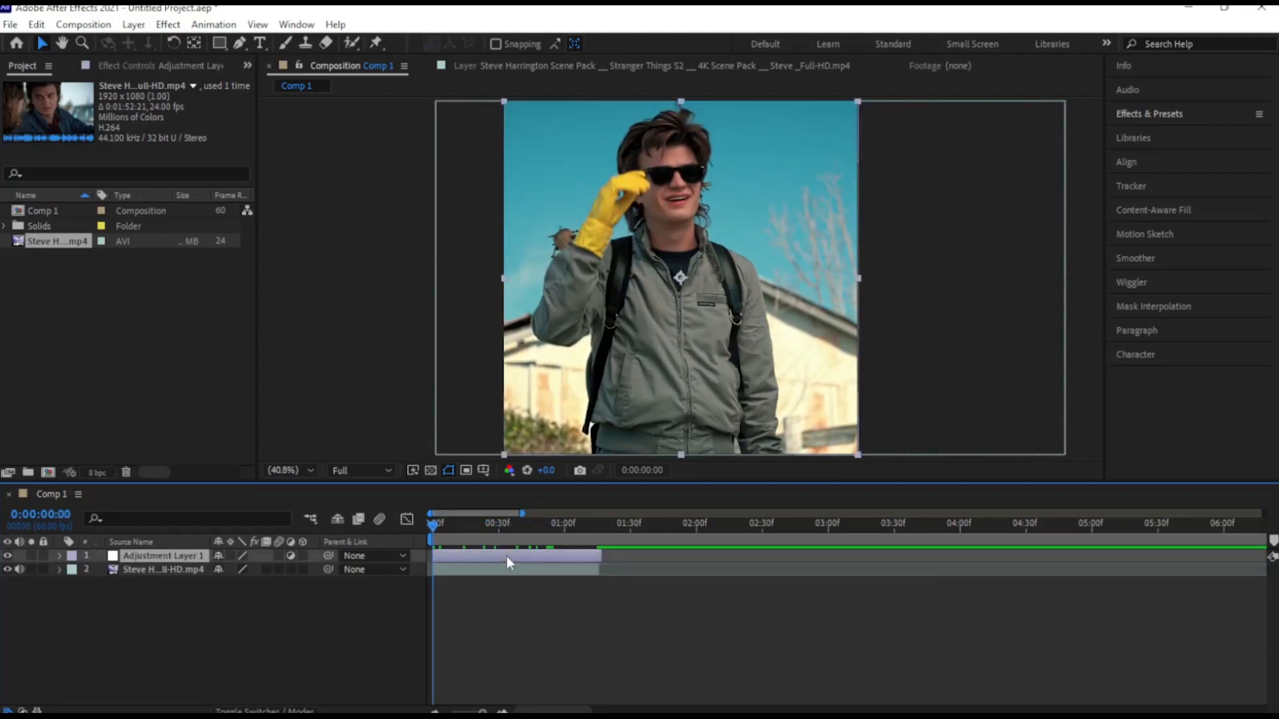
Find the Sharpen effect under Blur & Sharpen and apply it to the adjustment layer
click(1172, 114)
click(1159, 136)
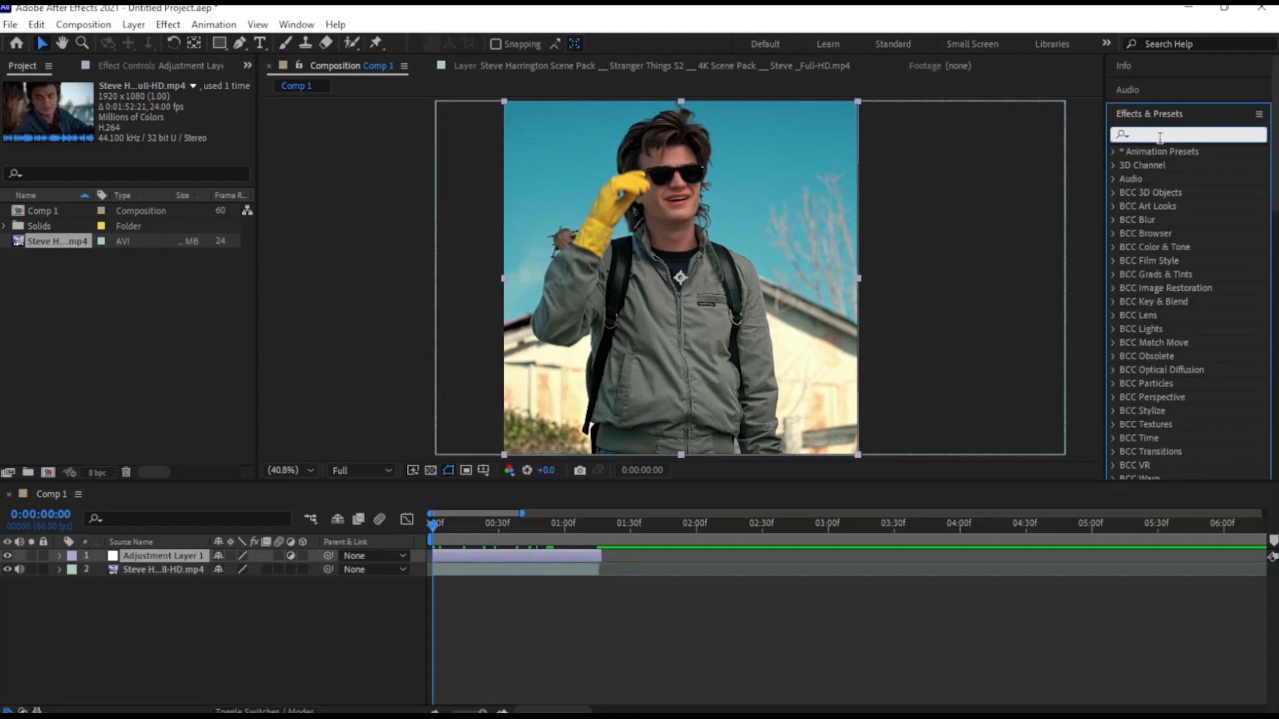
text(sha)
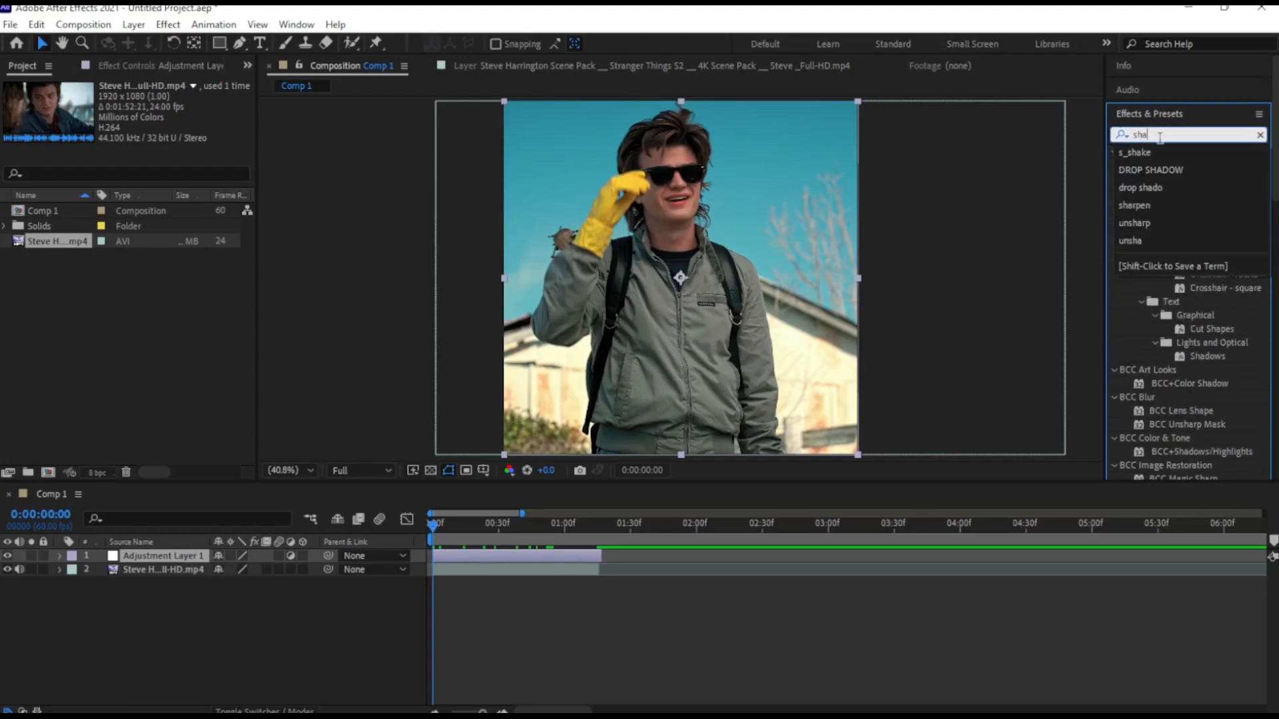
text(rpen)
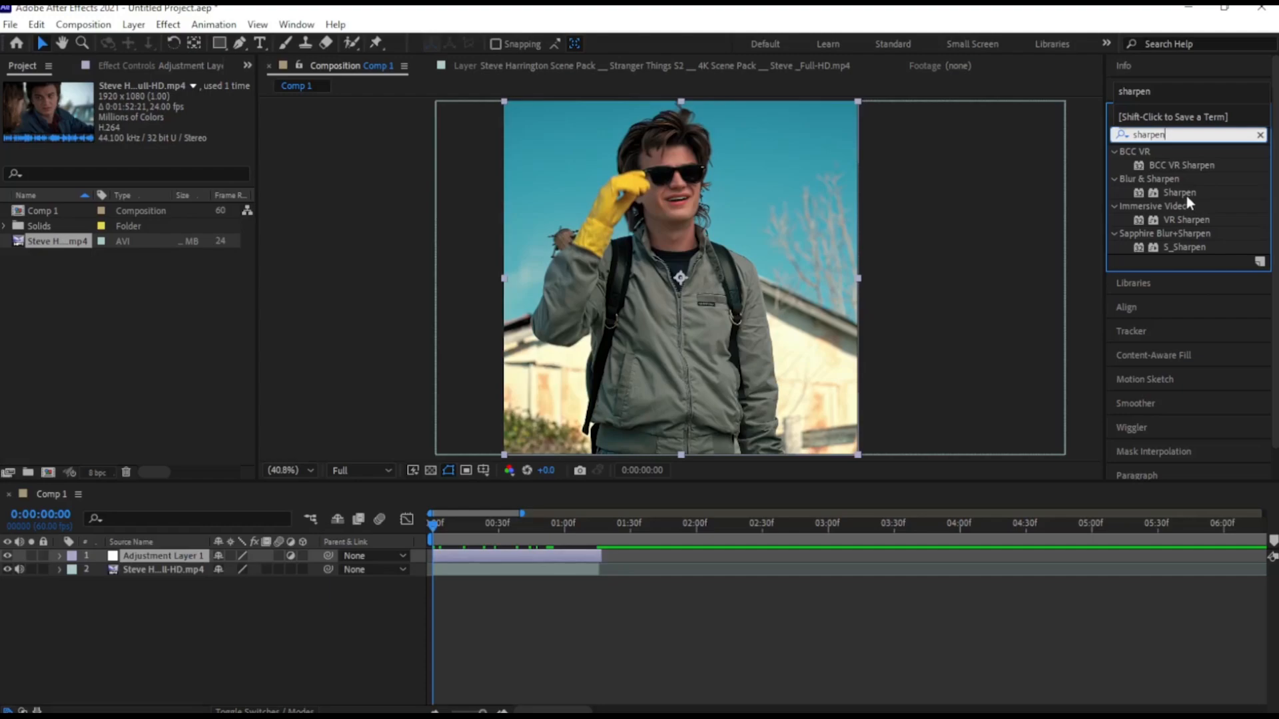
drag(1166, 193, 526, 550)
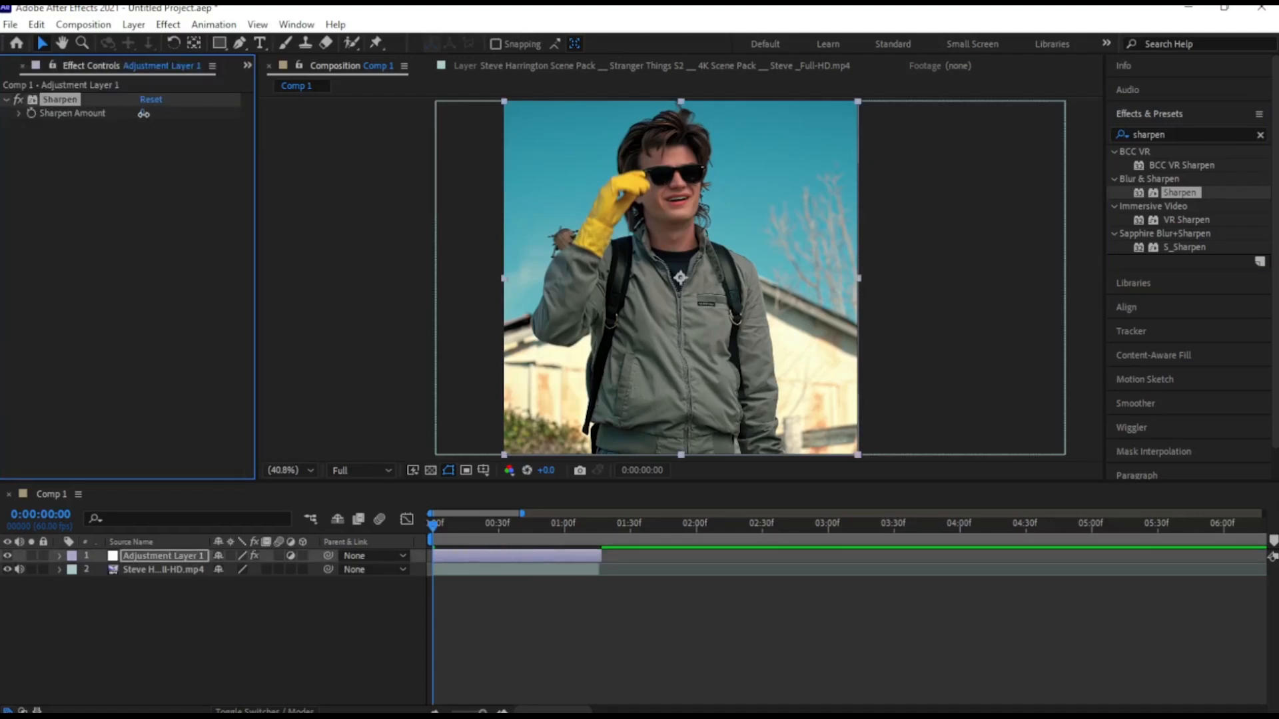
Set the Sharpen Amount to 40
click(142, 113)
key(BackSpace)
text(40)
key(Return)
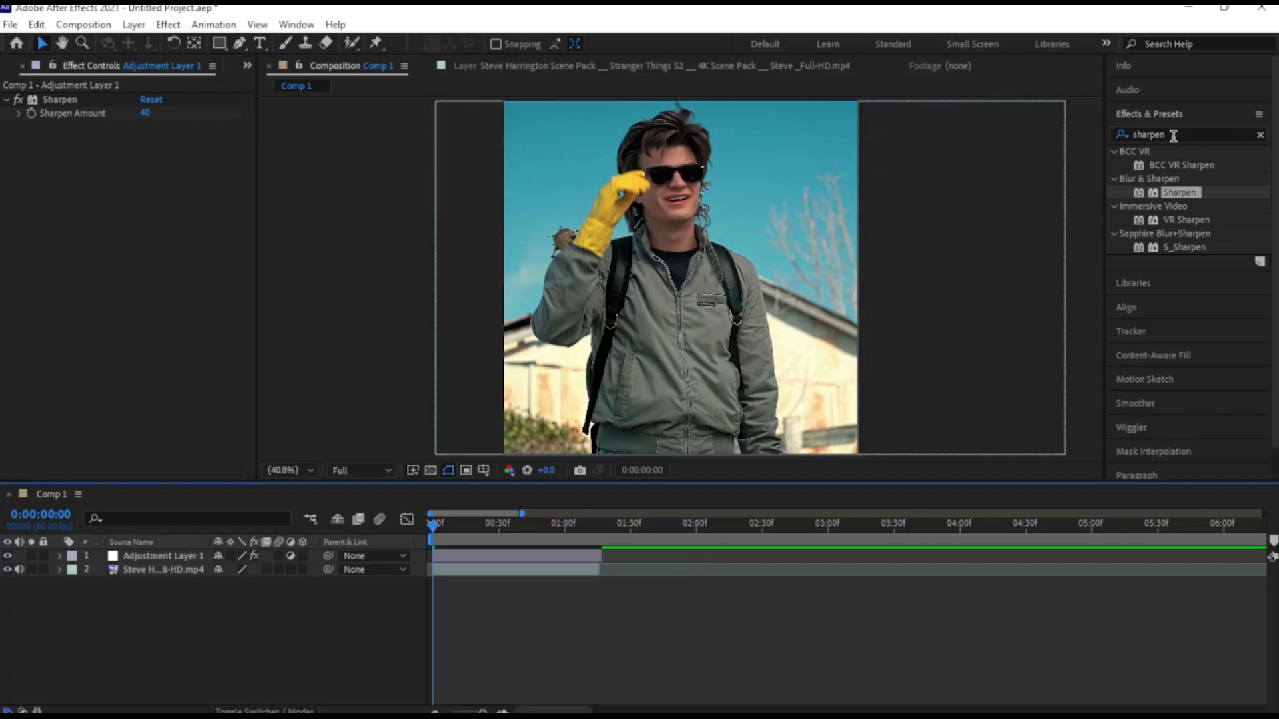
Find the Unsharp Mask effect under Blur & Sharpen and apply it to the adjustment layer
double_click(1170, 135)
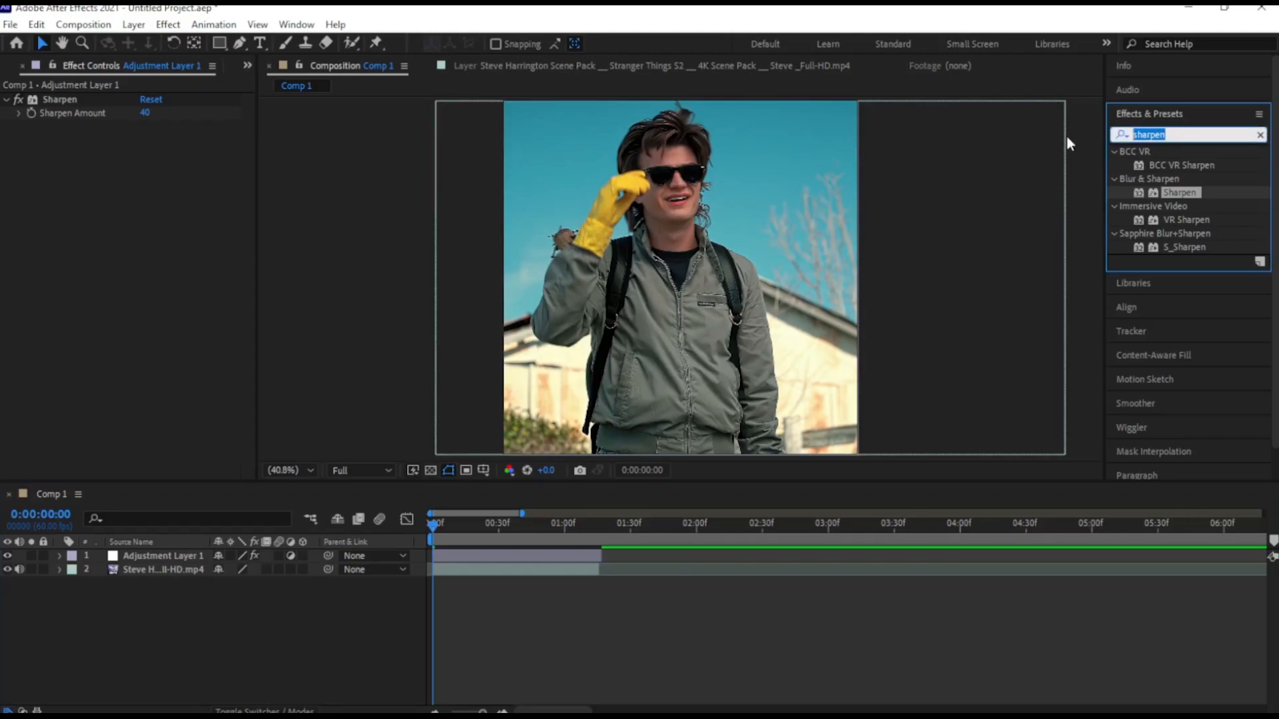
key(BackSpace)
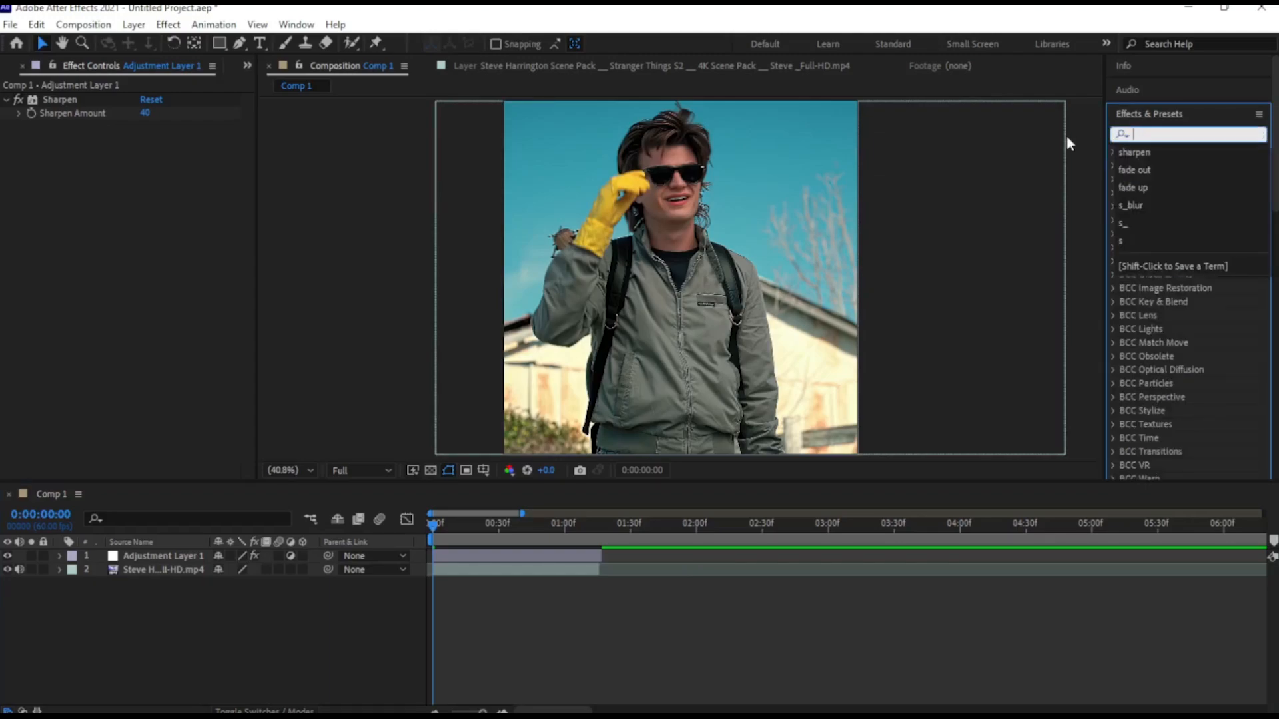
text(uns)
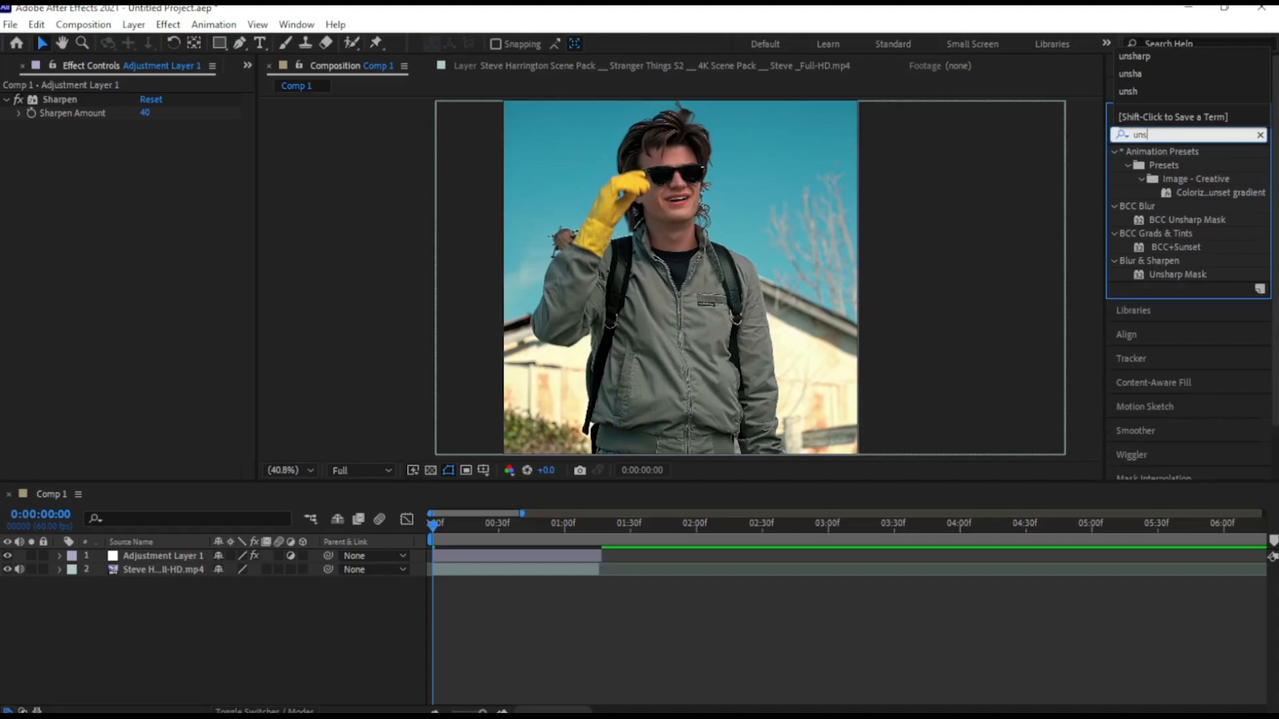
text(h)
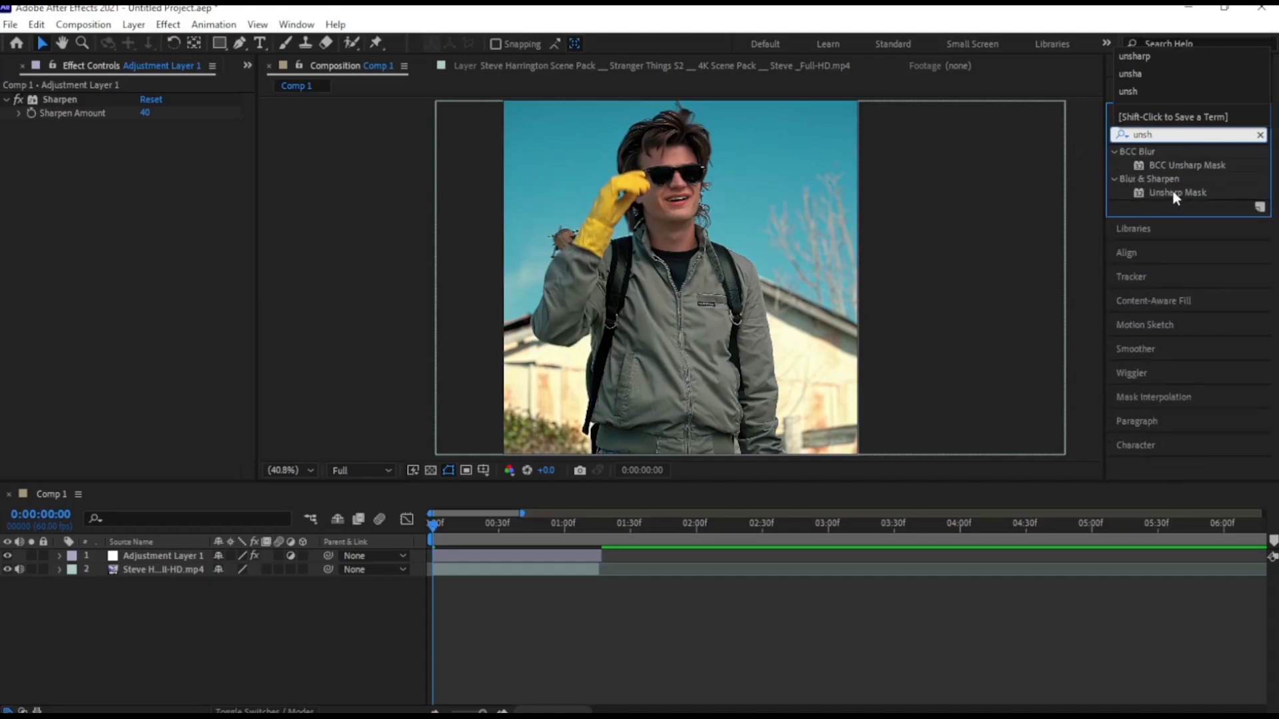
drag(1173, 193, 488, 551)
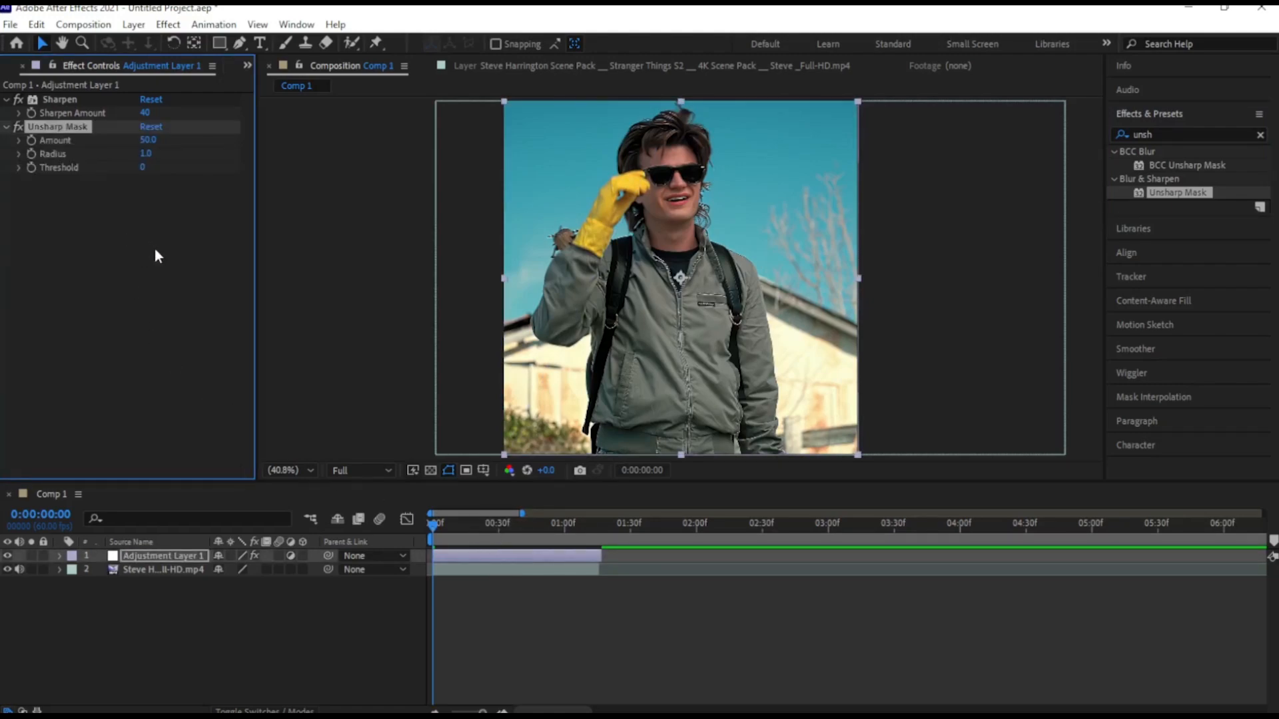
Set the Unsharp Mask amount to 40 and its radius to 20
click(150, 140)
key(BackSpace)
text(40)
key(Return)
click(146, 153)
key(BackSpace)
text(20)
key(Return)
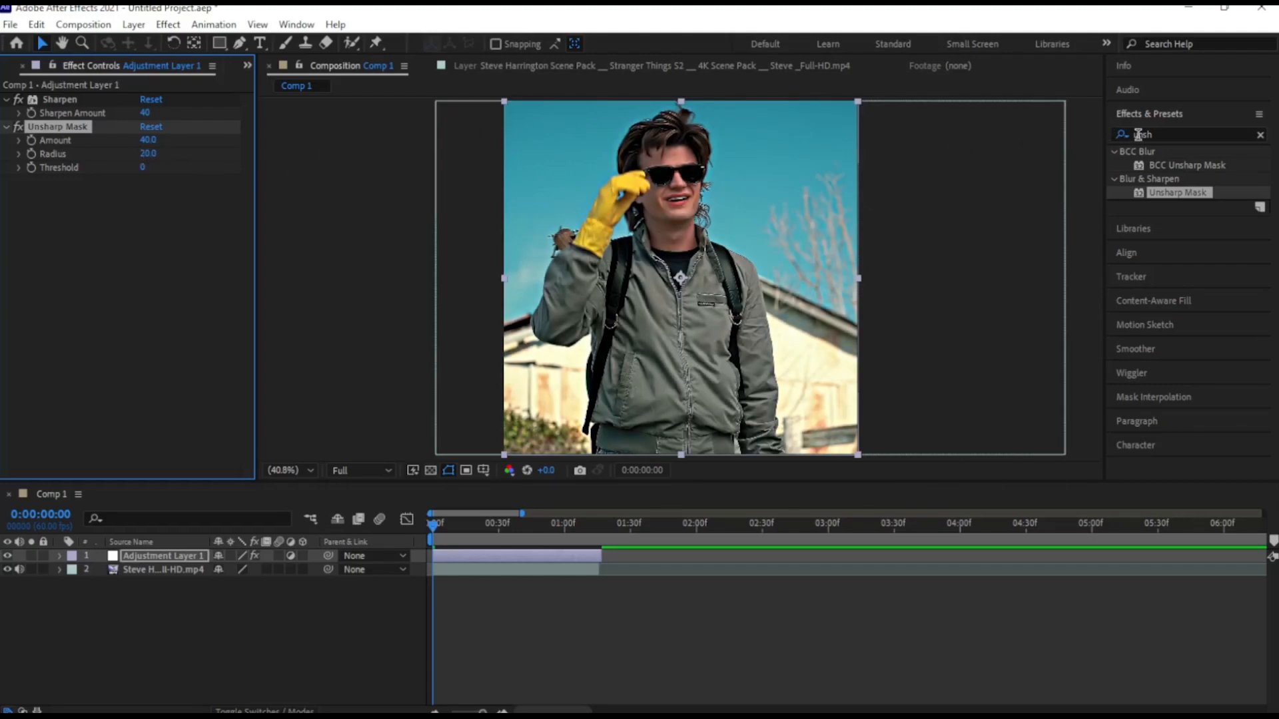
Find the Exposure effect under Color Correction and apply it to the adjustment layer
drag(1157, 134, 1128, 134)
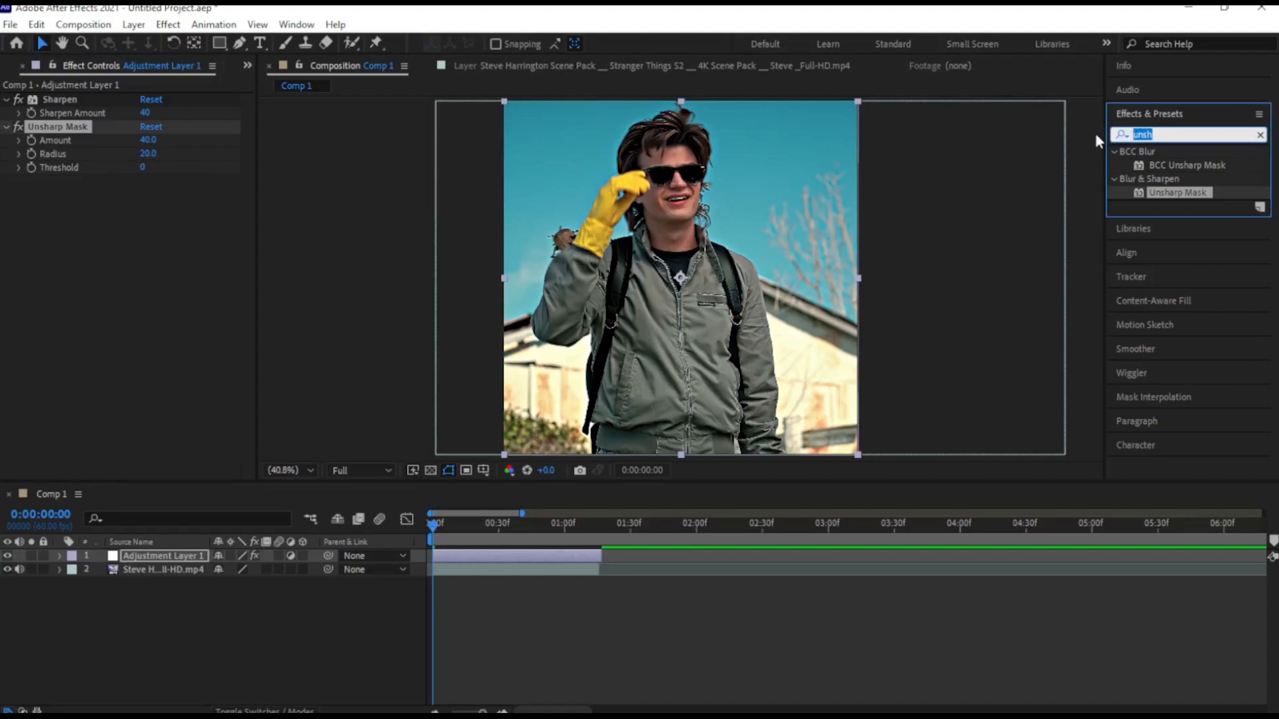
key(BackSpace)
text(e)
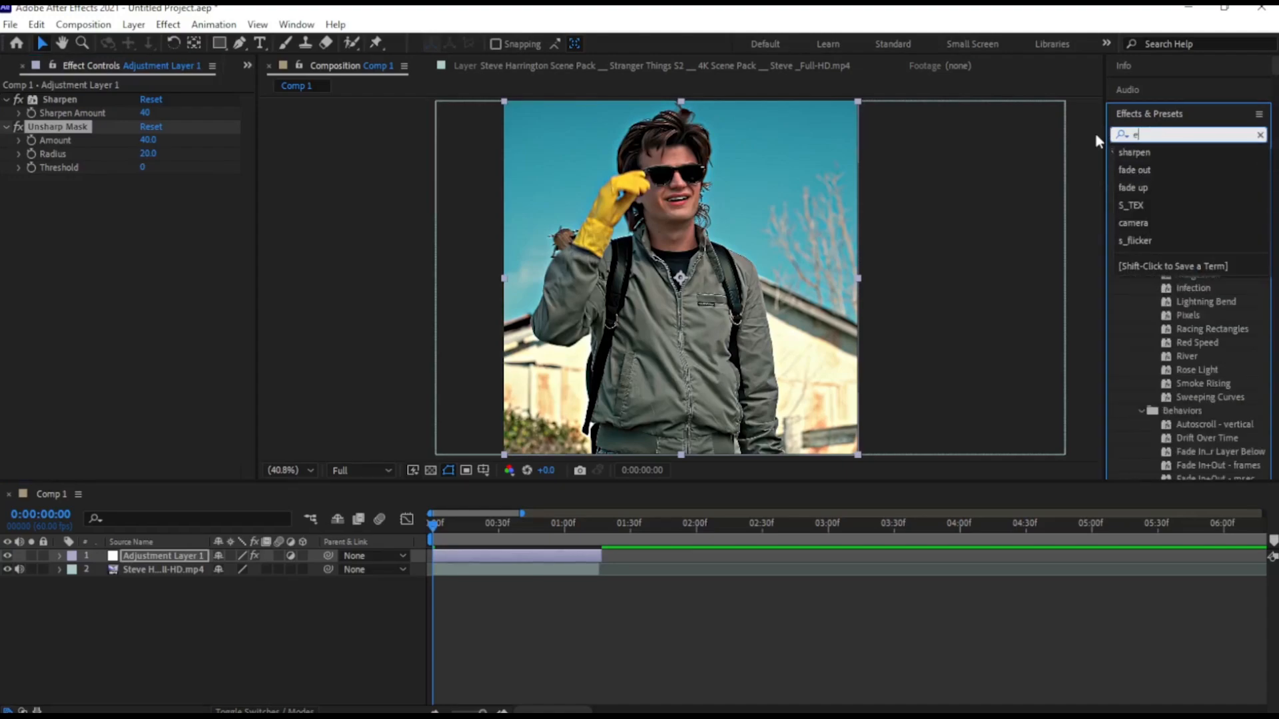
text(x)
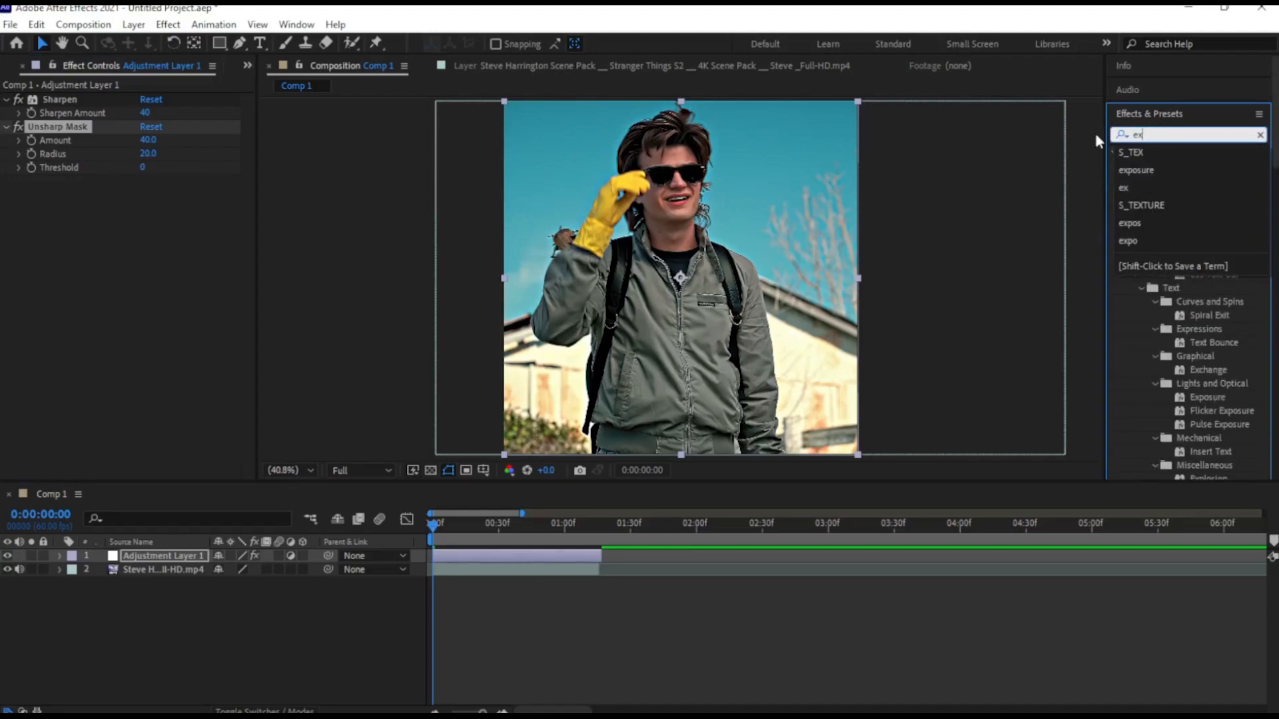
text(pos)
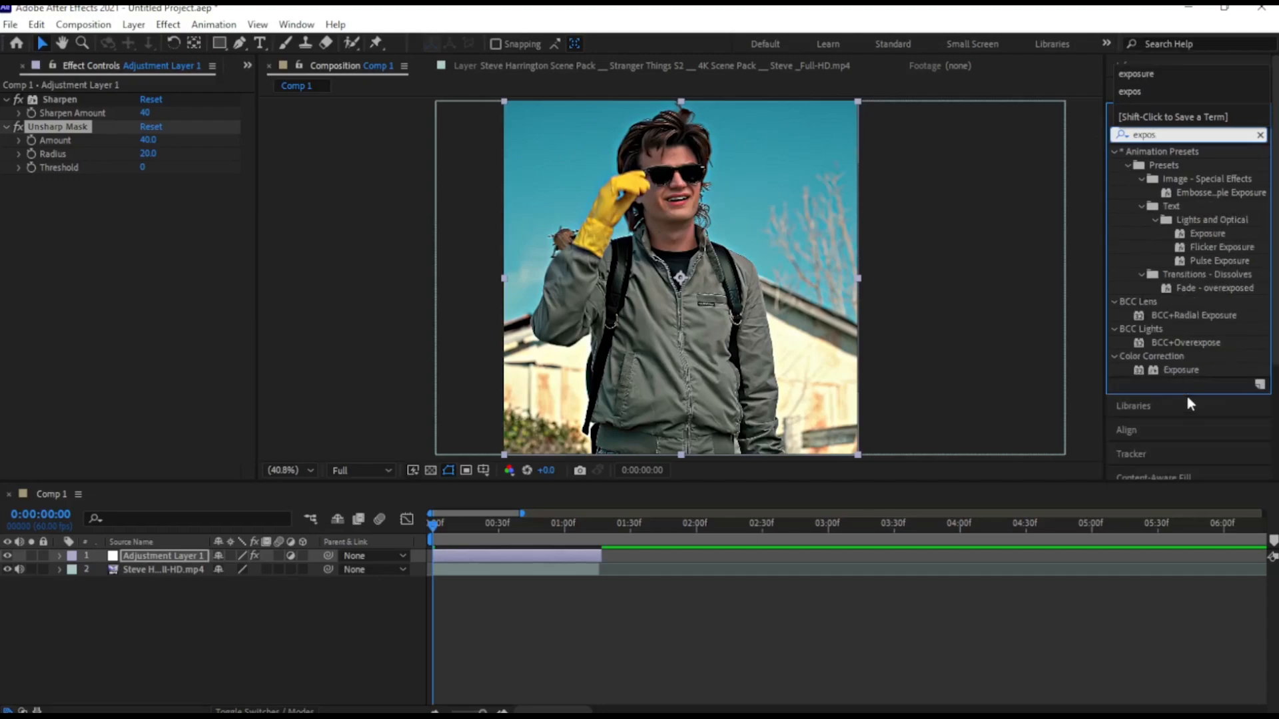
drag(1189, 370, 502, 549)
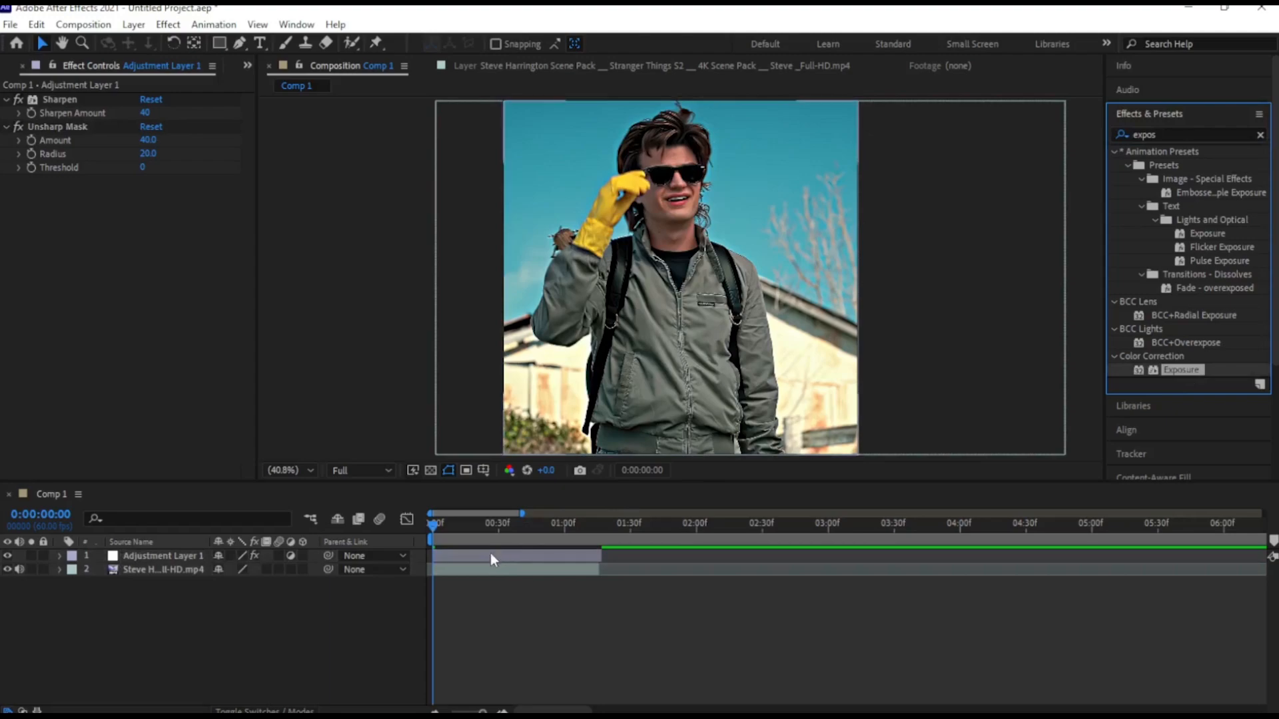
drag(1175, 375, 524, 561)
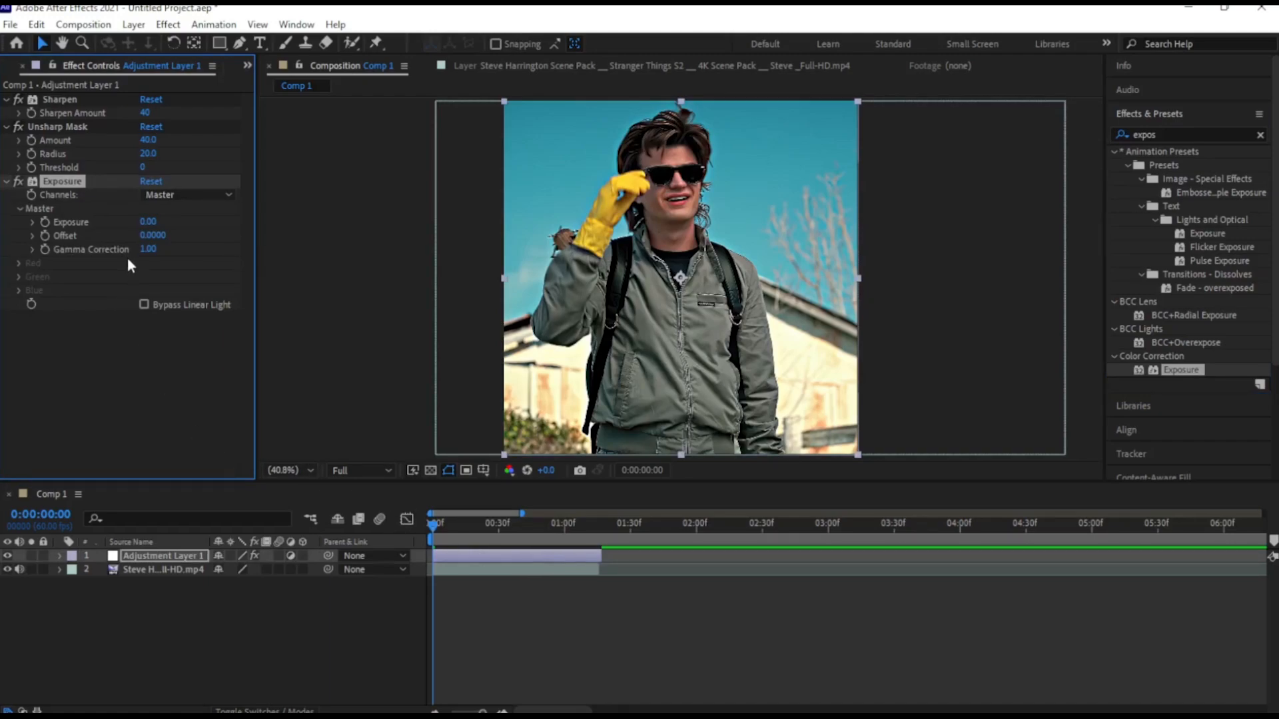
Set the Exposure effect's master exposure to 0.3
click(148, 221)
text(0.3)
key(Return)
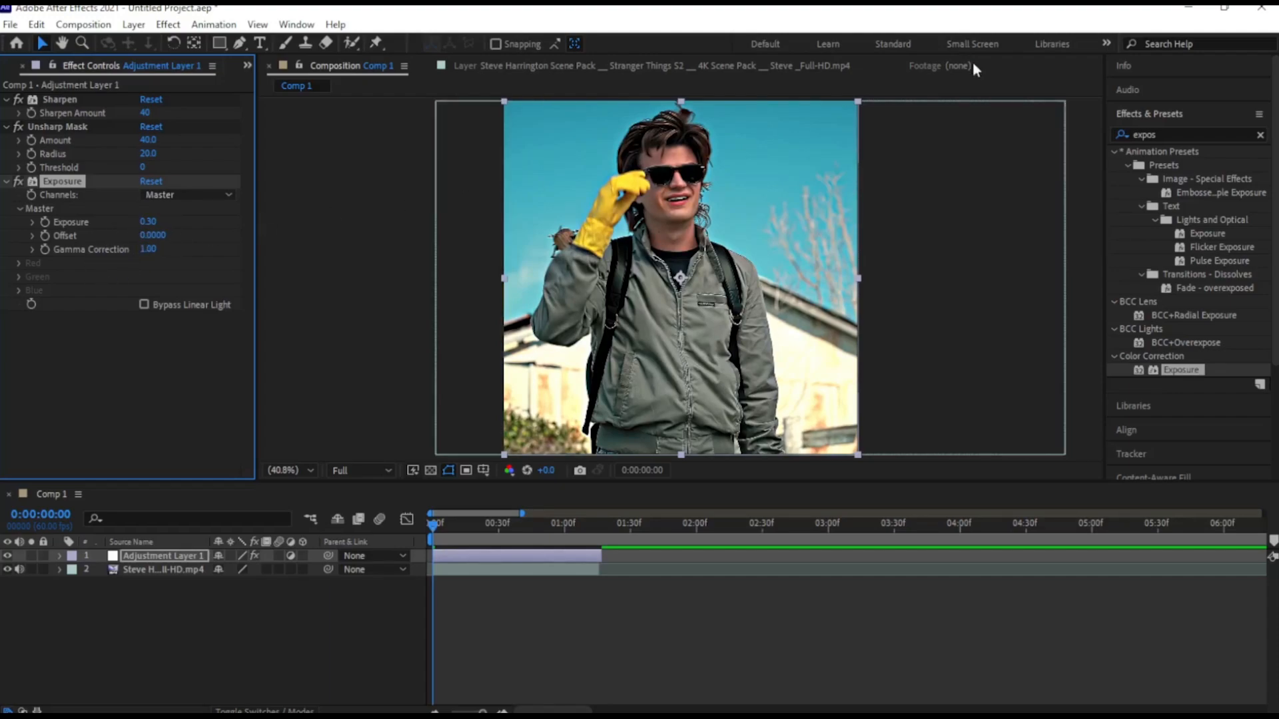
Find the CC Vignette effect under Stylize and apply it to the adjustment layer
drag(1163, 133, 1117, 138)
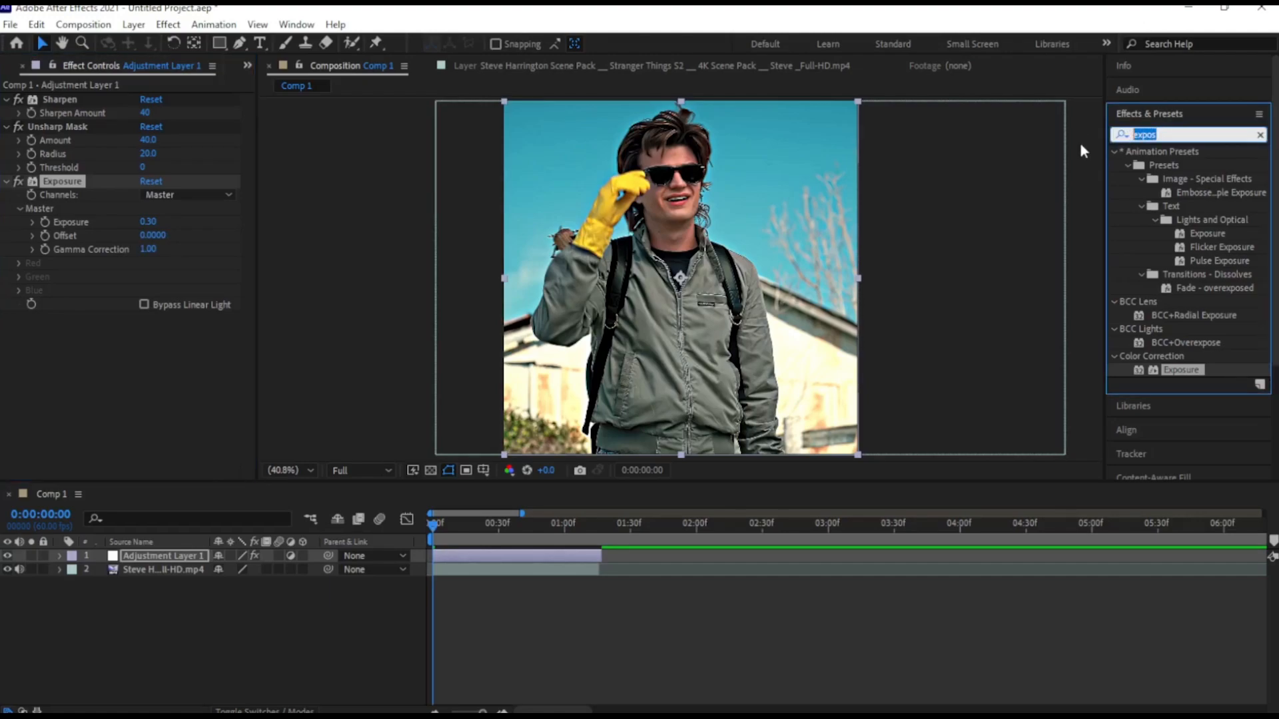
key(BackSpace)
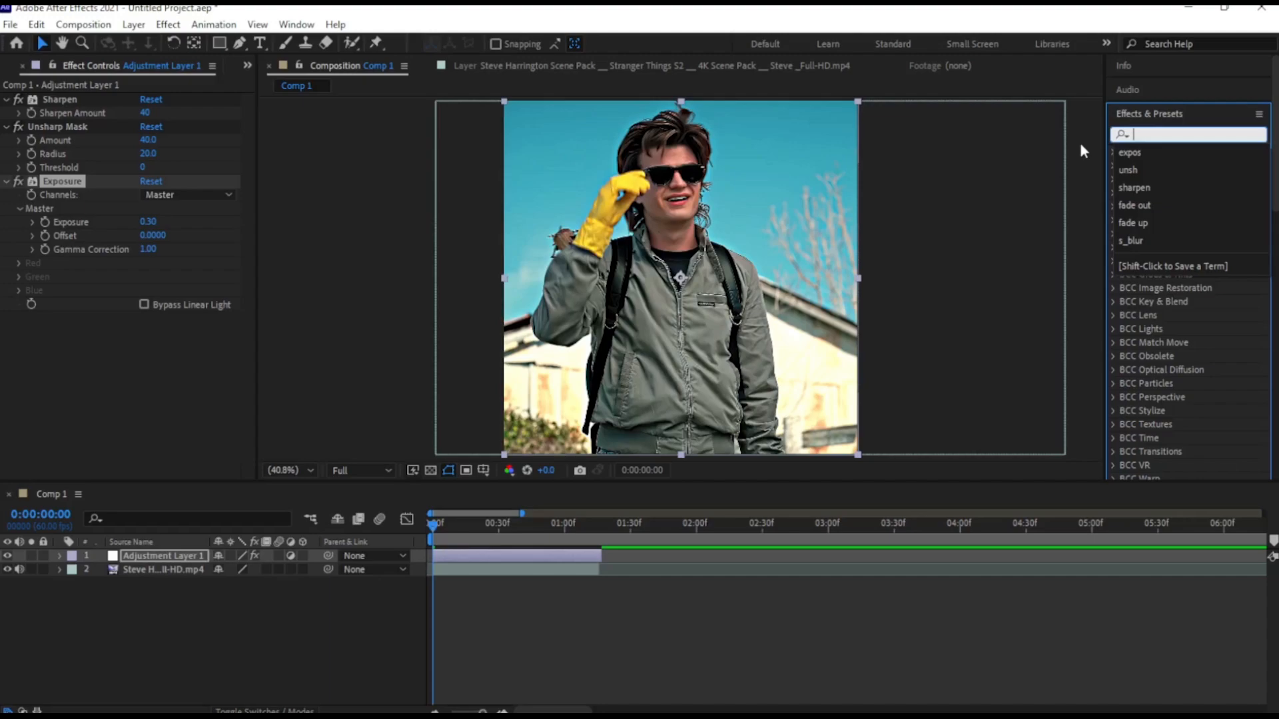
key(Escape)
text(c)
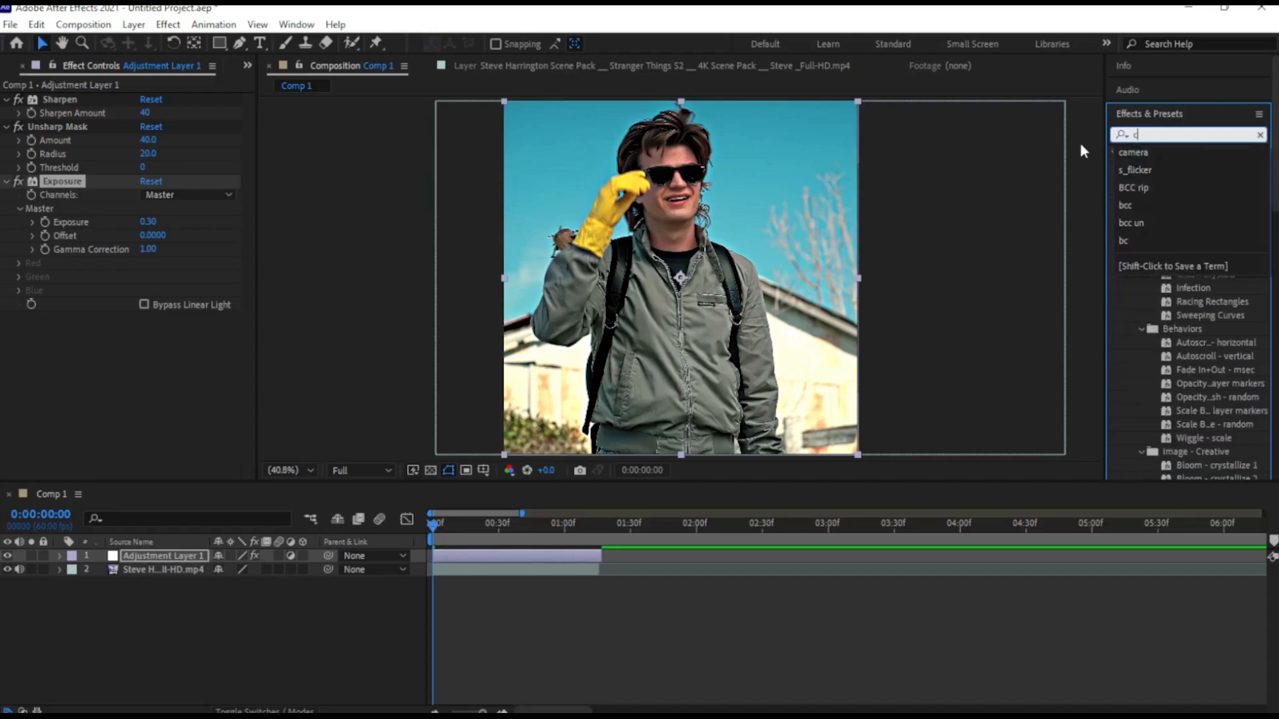
text(c v)
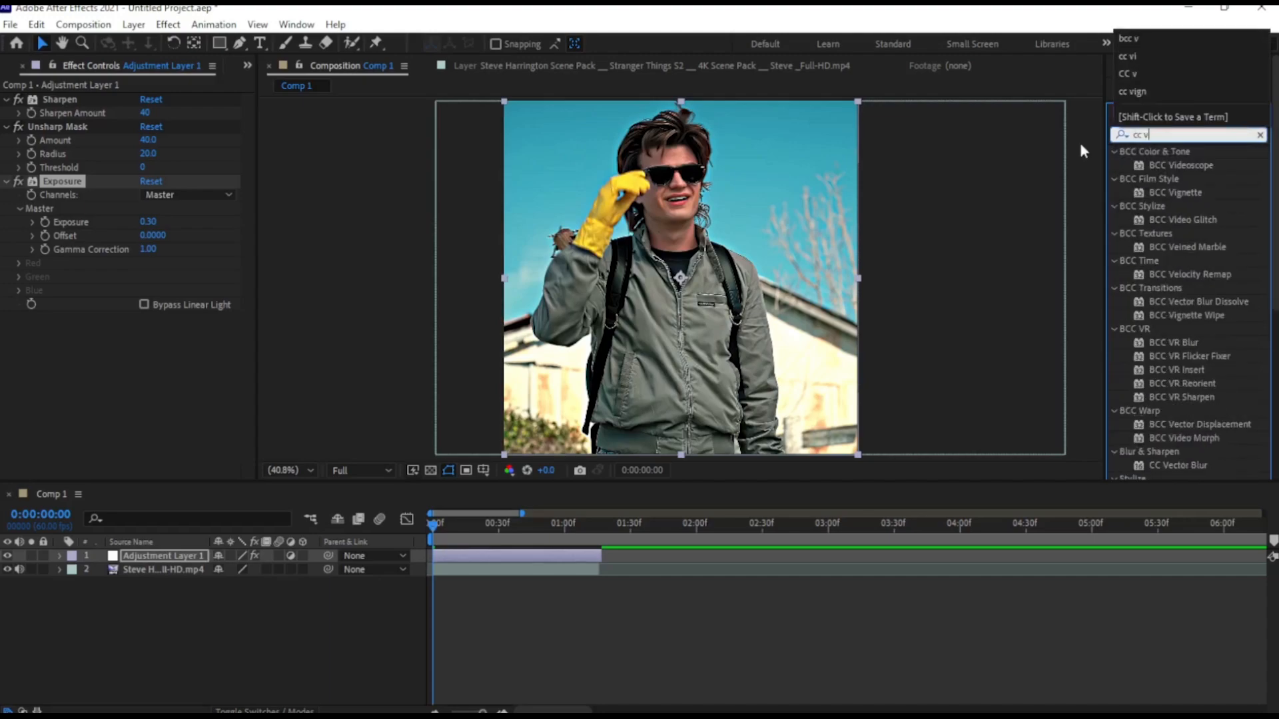
text(ig)
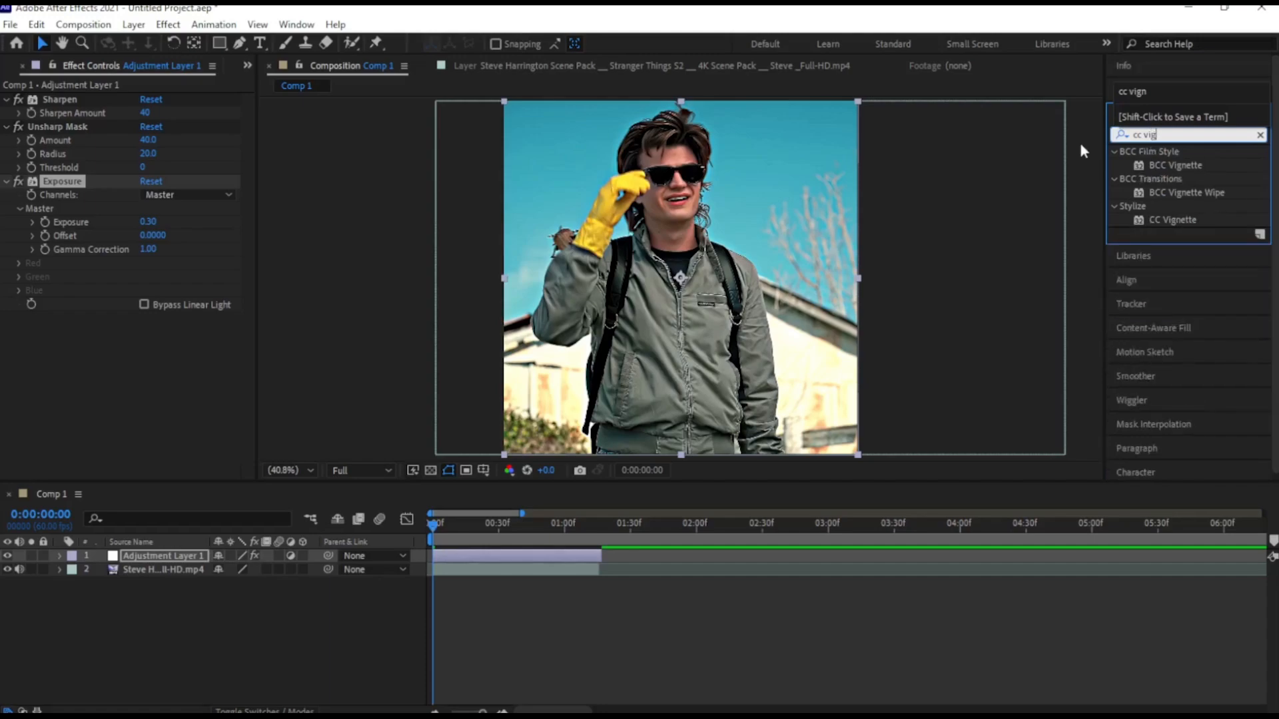
text(n)
drag(1136, 220, 502, 549)
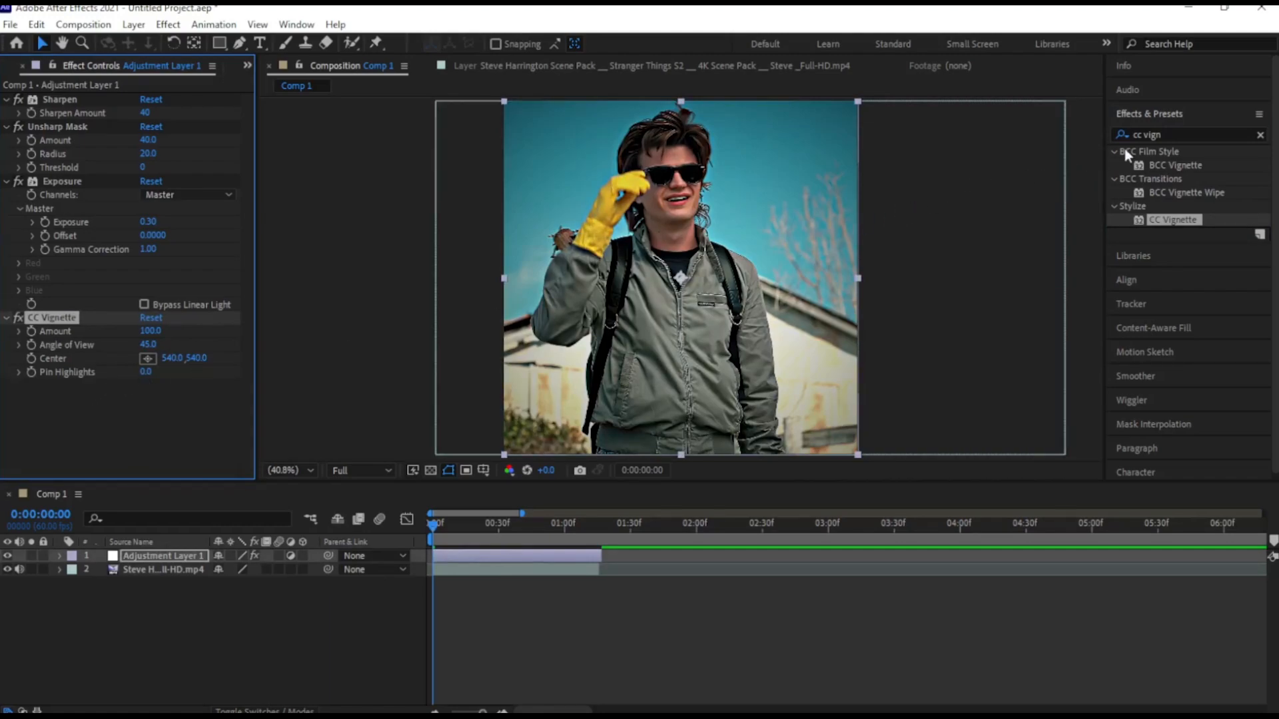
Apply the Color Correction Curves effect to the adjustment layer and raise the RGB curve's midpoint slightly
drag(1178, 135, 1100, 134)
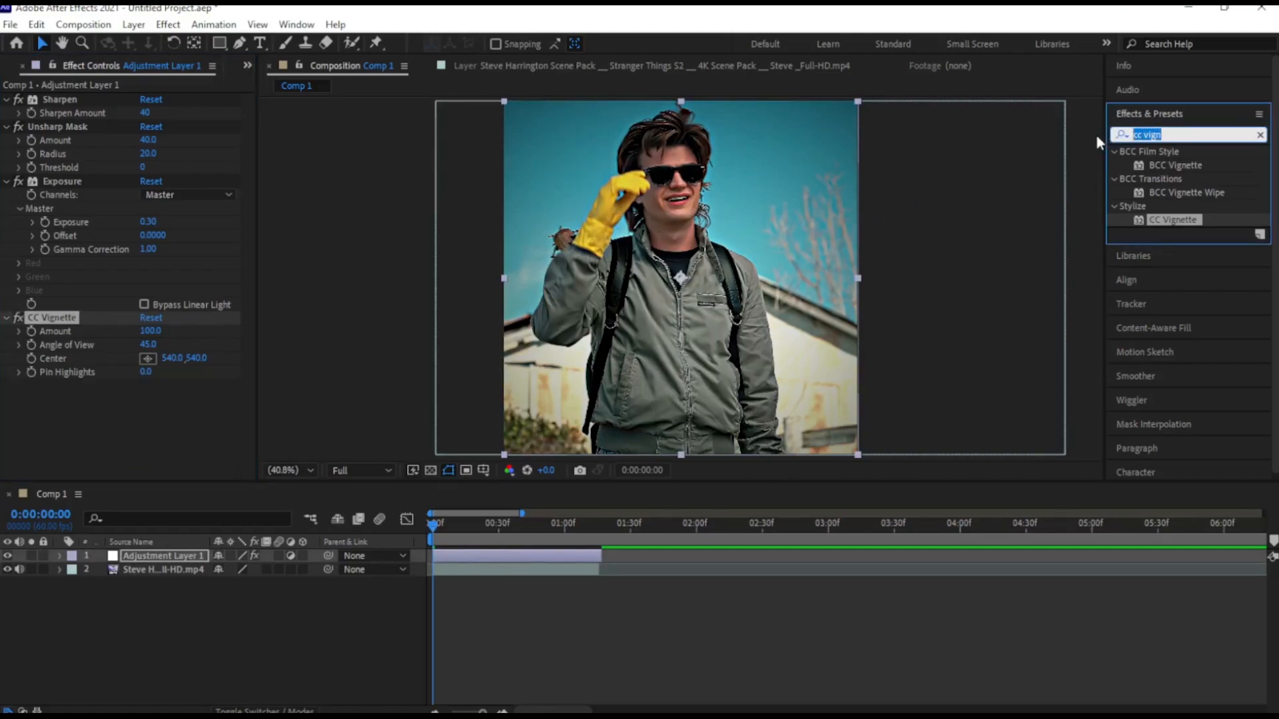
key(BackSpace)
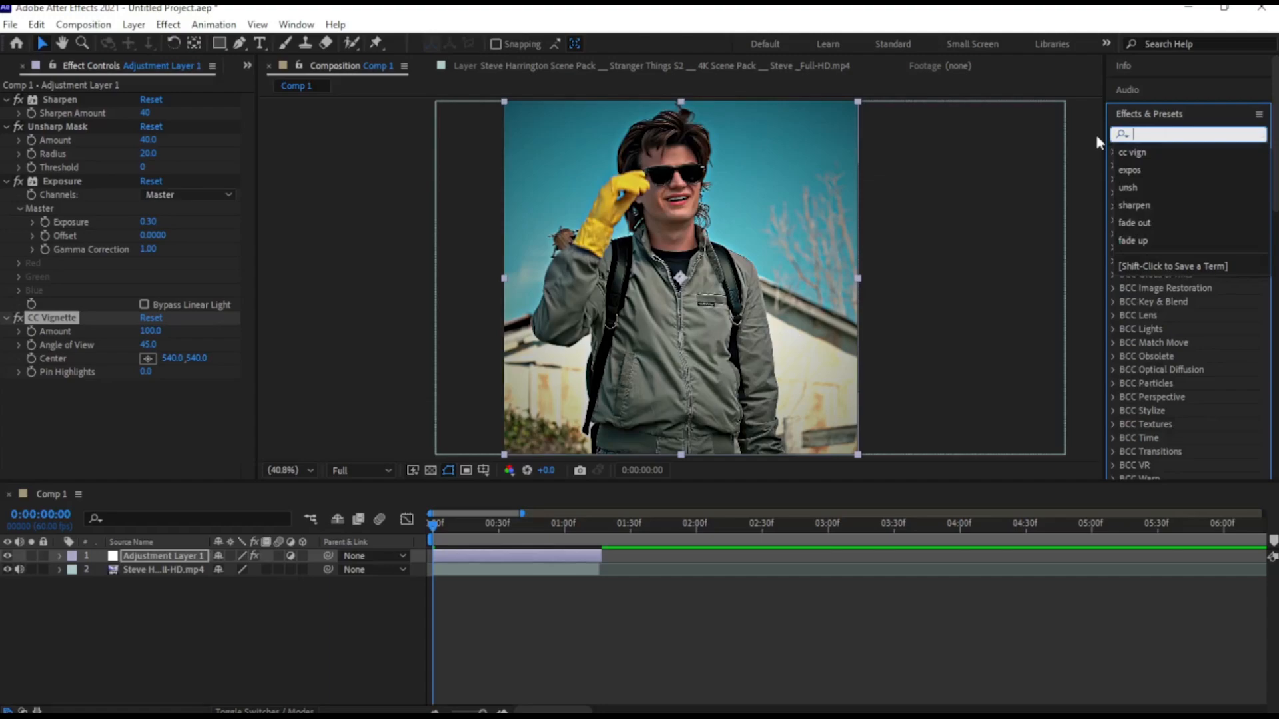
text(cur)
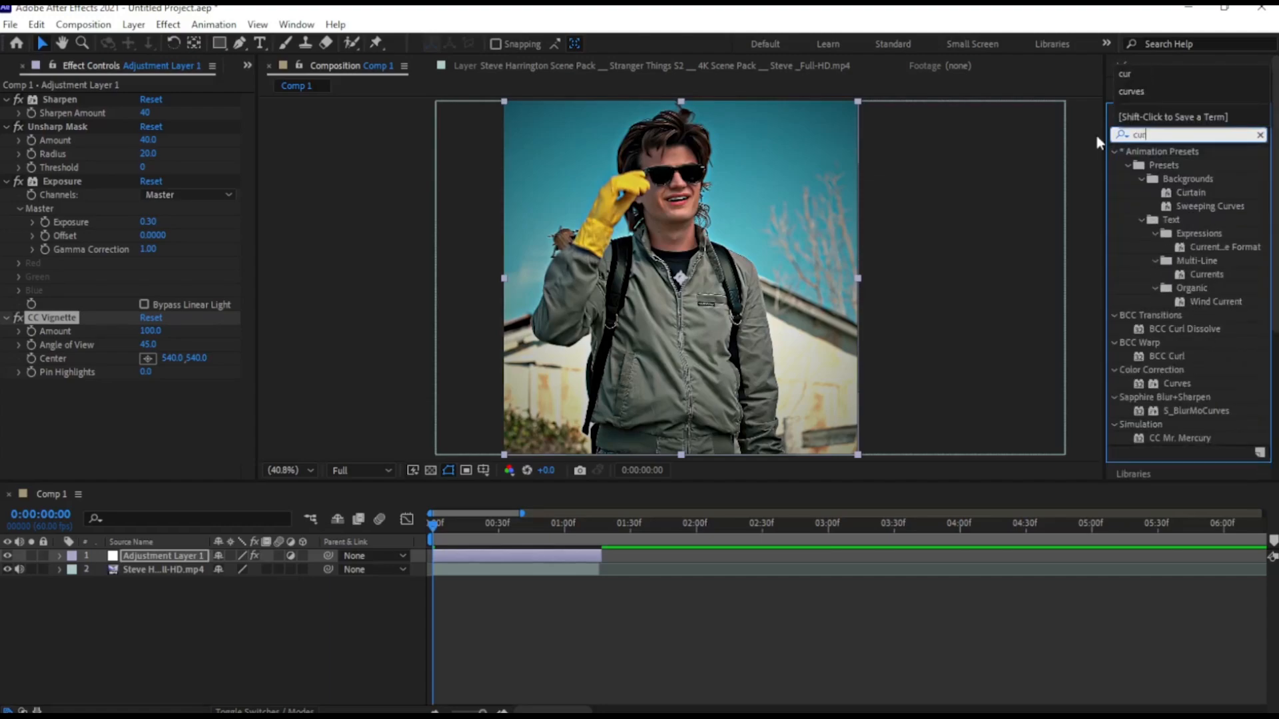
text(ves)
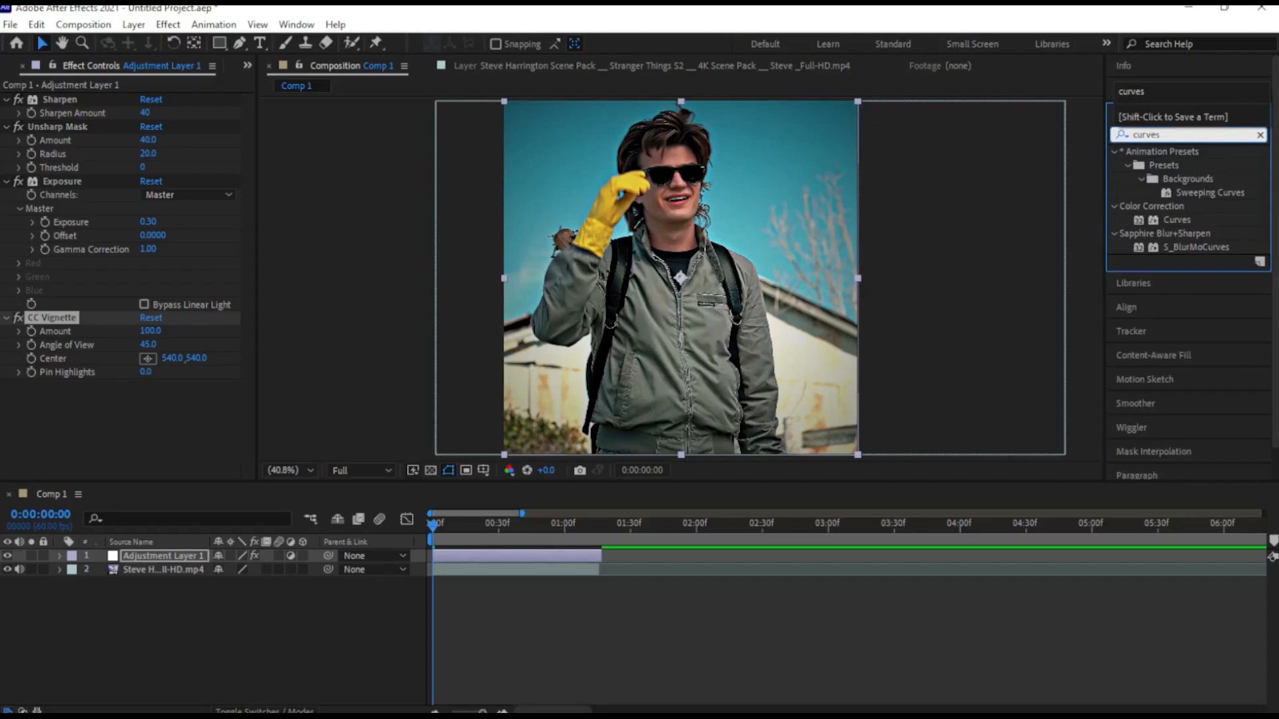
drag(1171, 217, 501, 555)
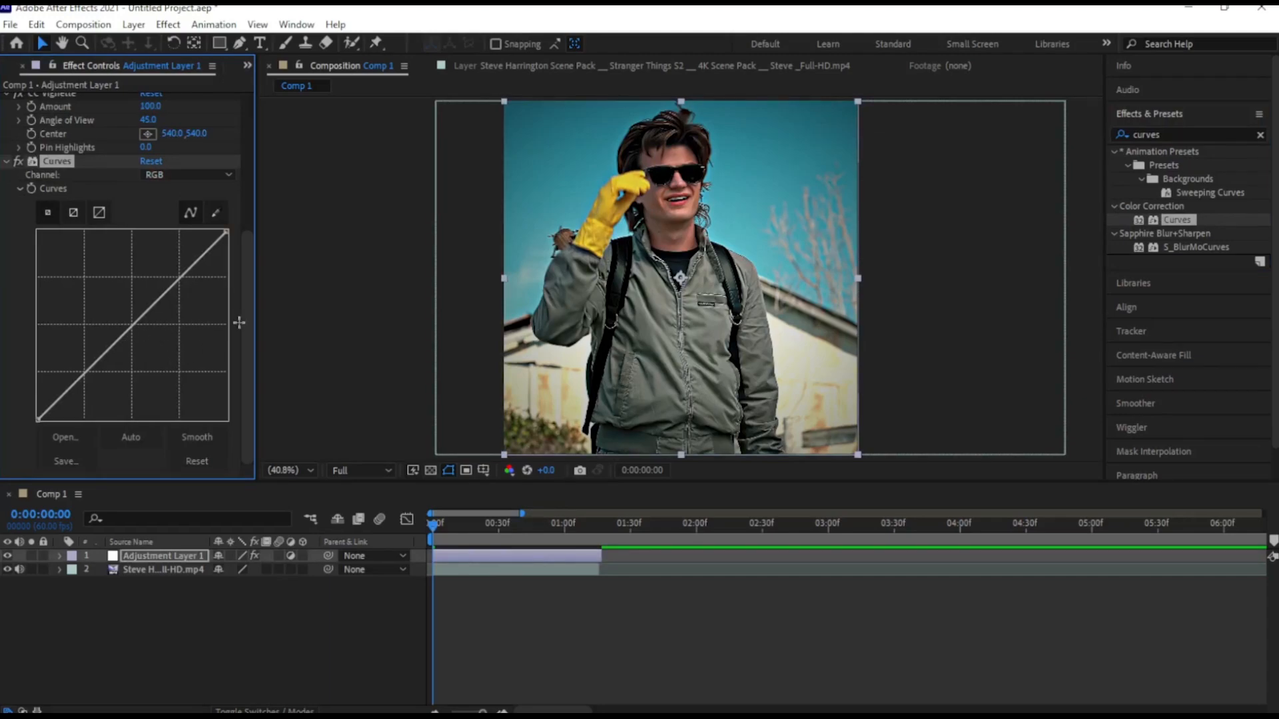
click(134, 324)
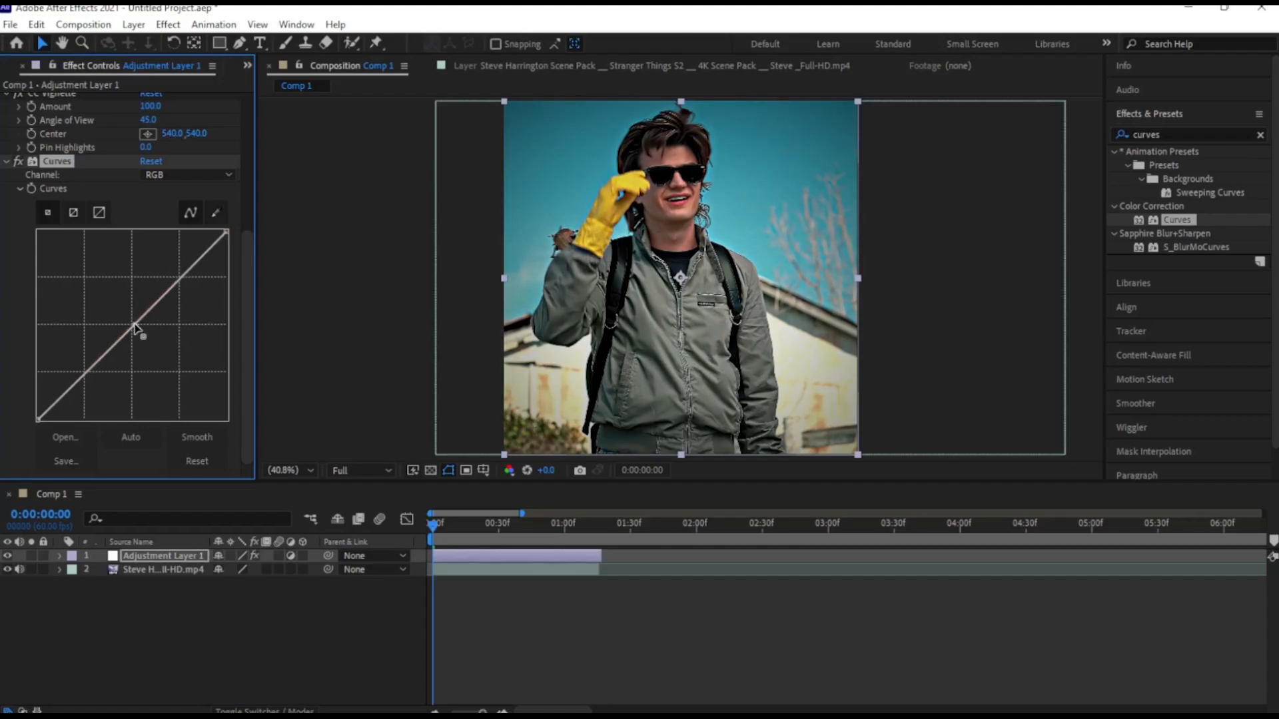
drag(134, 325, 130, 319)
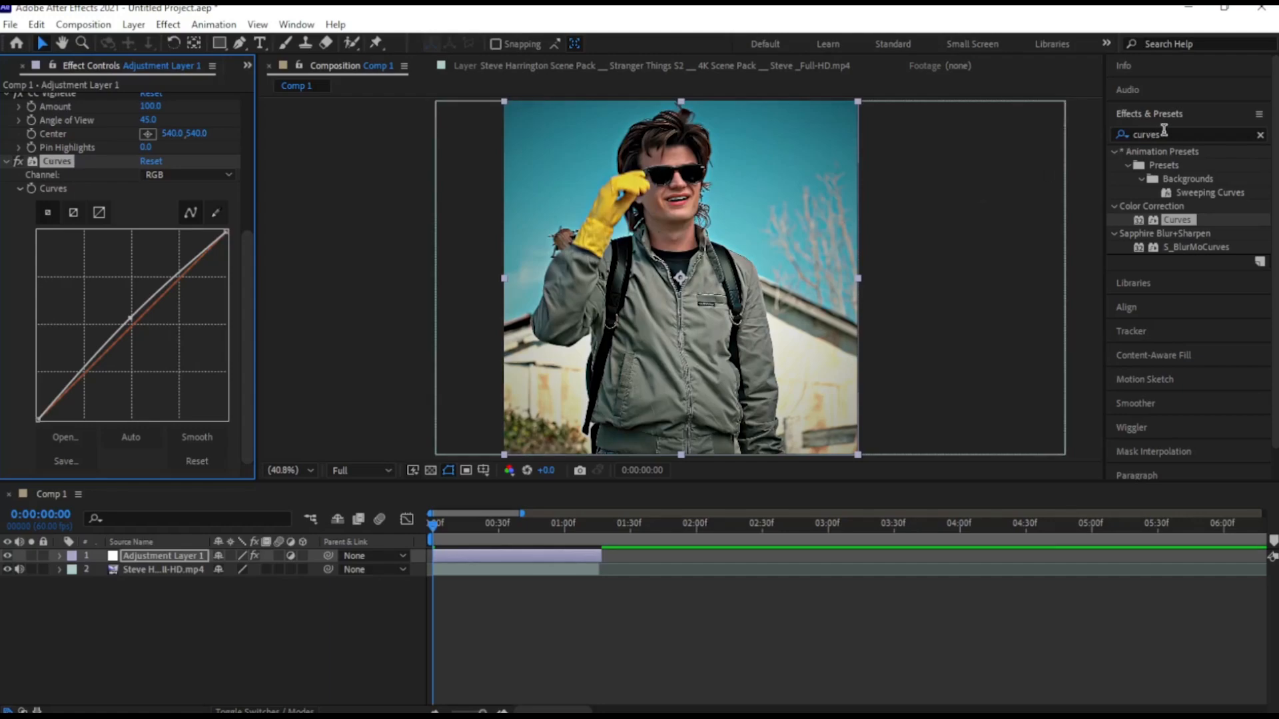
Find the Brightness & Contrast effect under Color Correction and apply it to the adjustment layer
drag(1169, 134, 1108, 137)
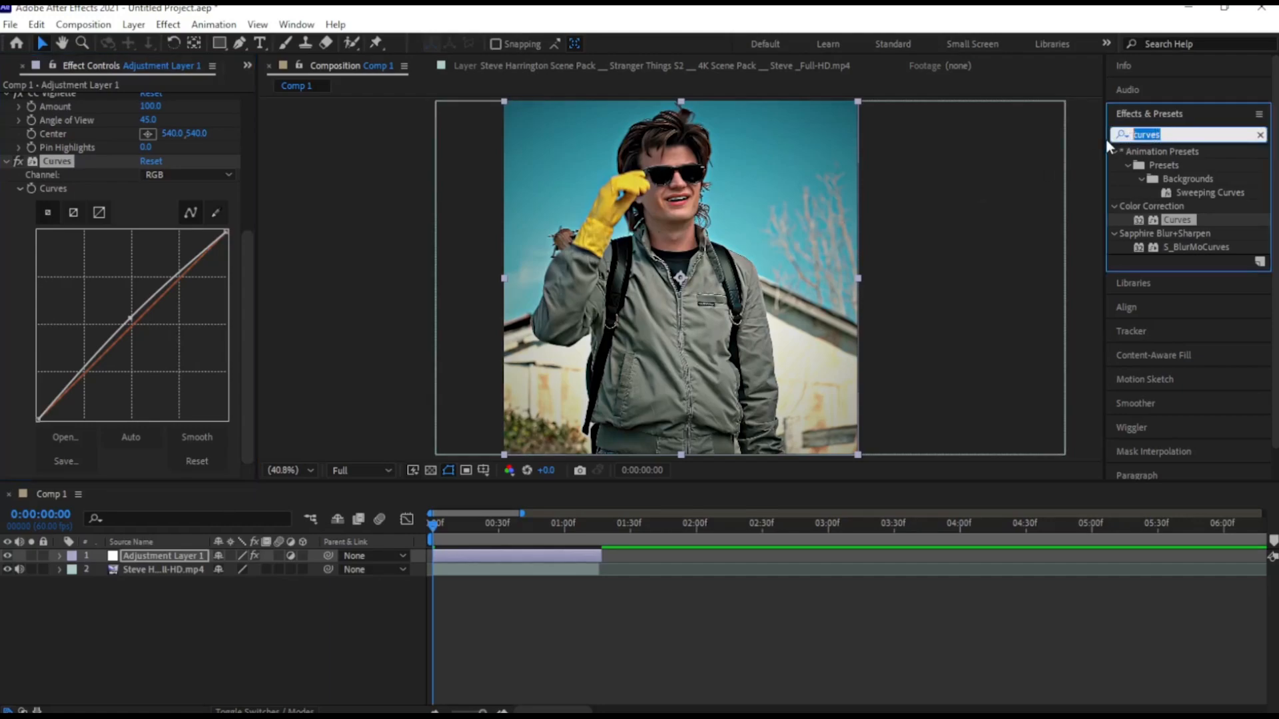
key(BackSpace)
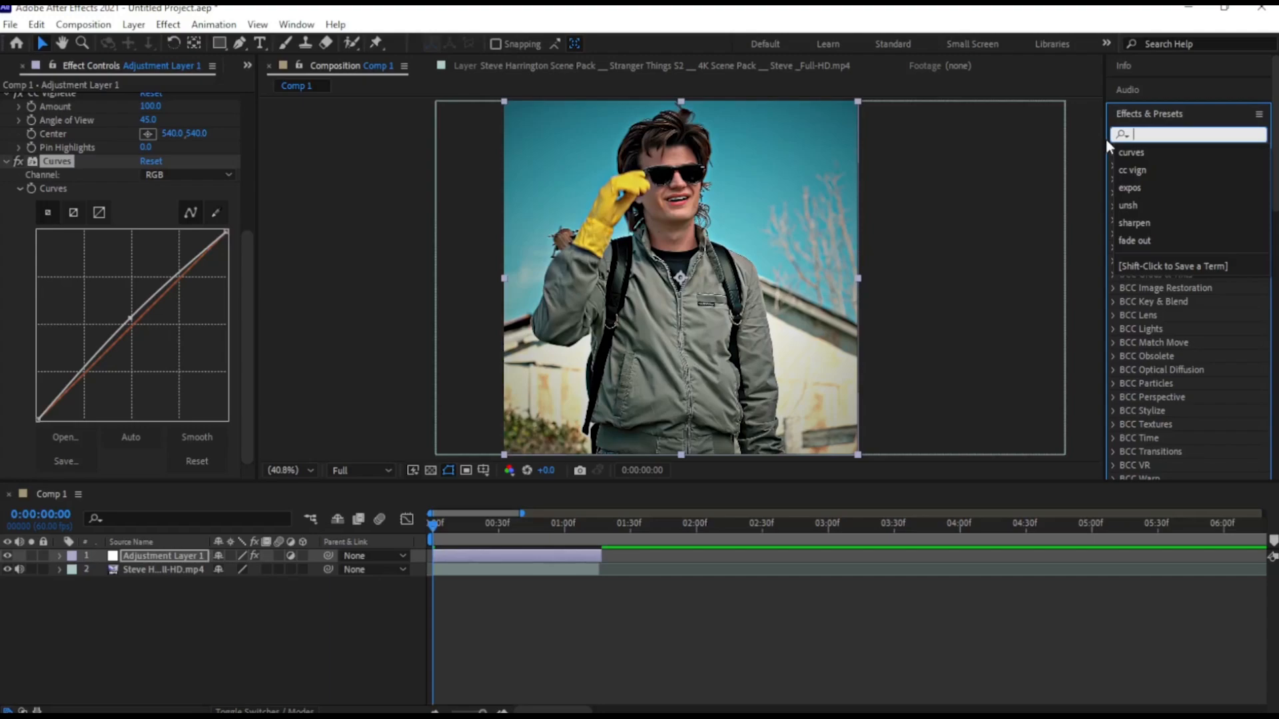
text(b)
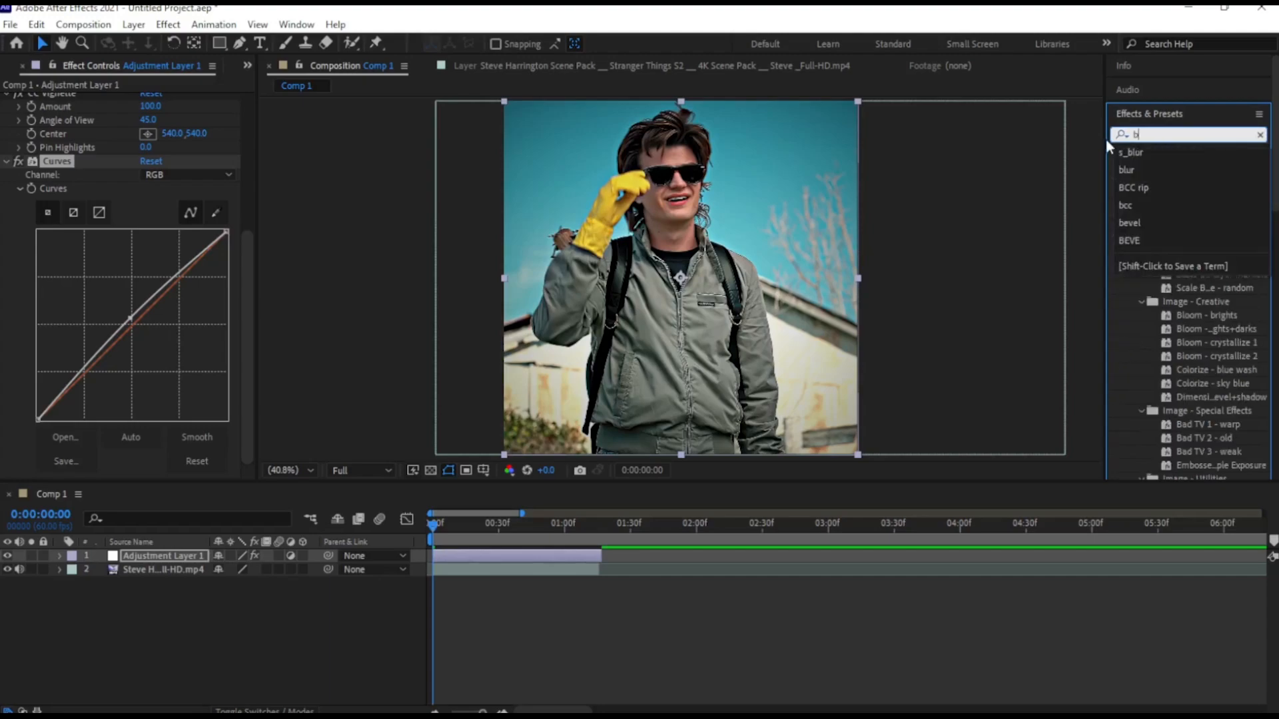
text(right)
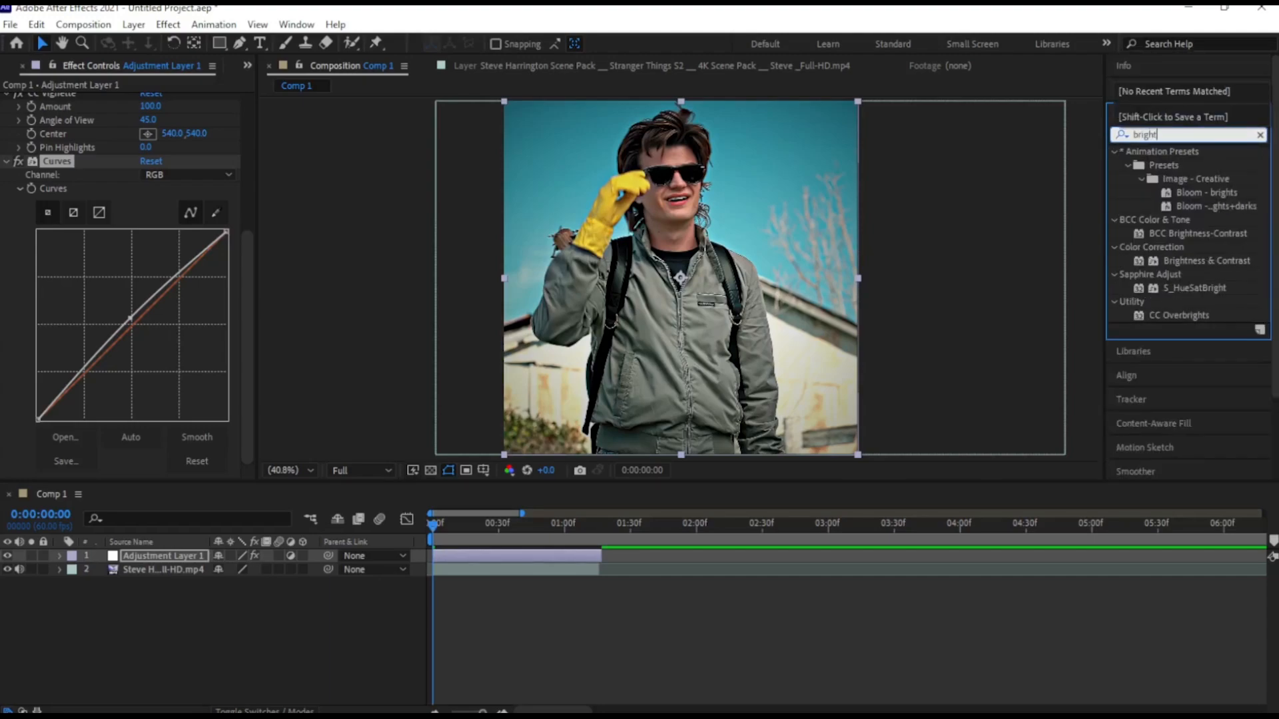
drag(1200, 257, 483, 553)
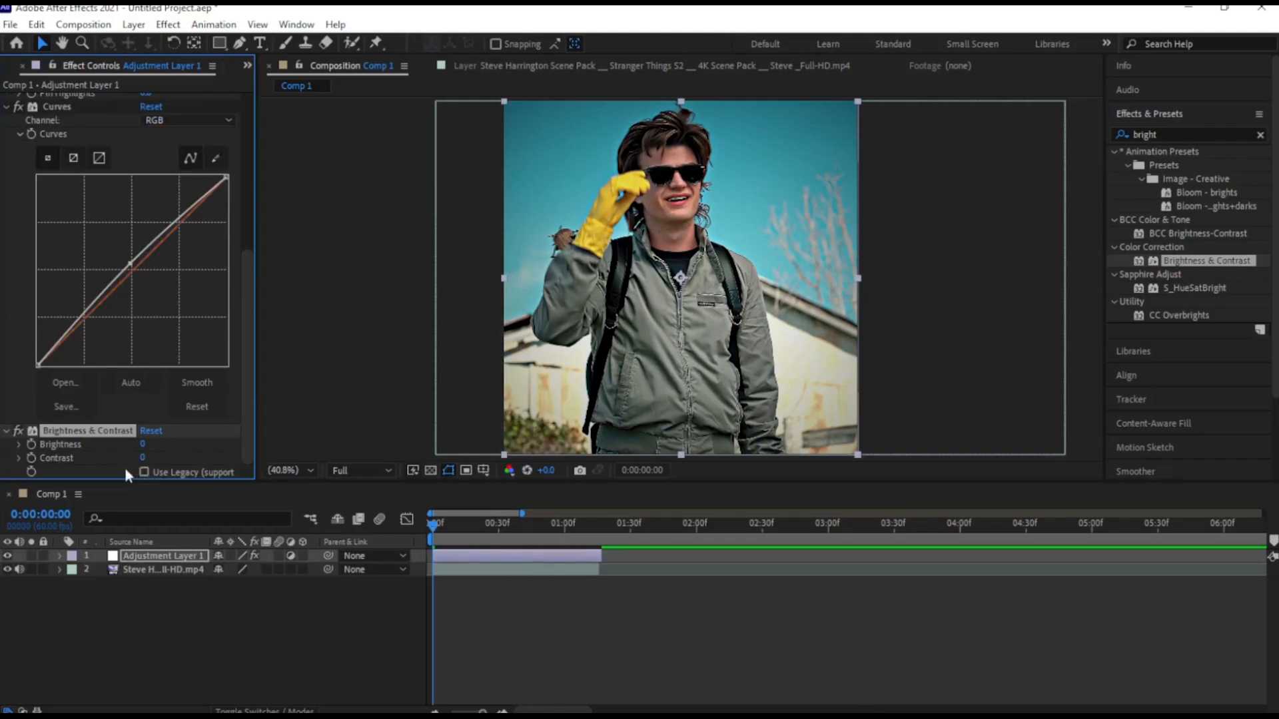
Set both the contrast and the brightness of the Brightness & Contrast effect to 20
click(143, 458)
text(20)
key(Return)
click(144, 444)
text(20)
key(Return)
drag(145, 447, 147, 450)
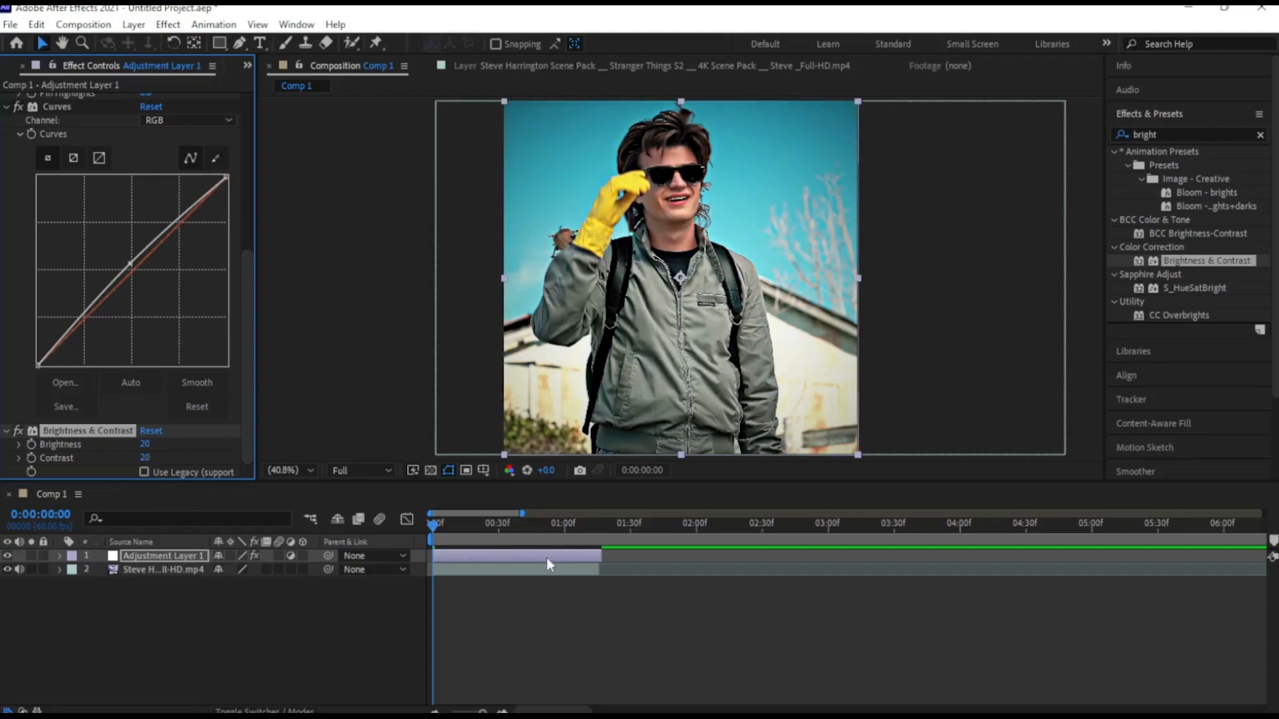
click(1166, 134)
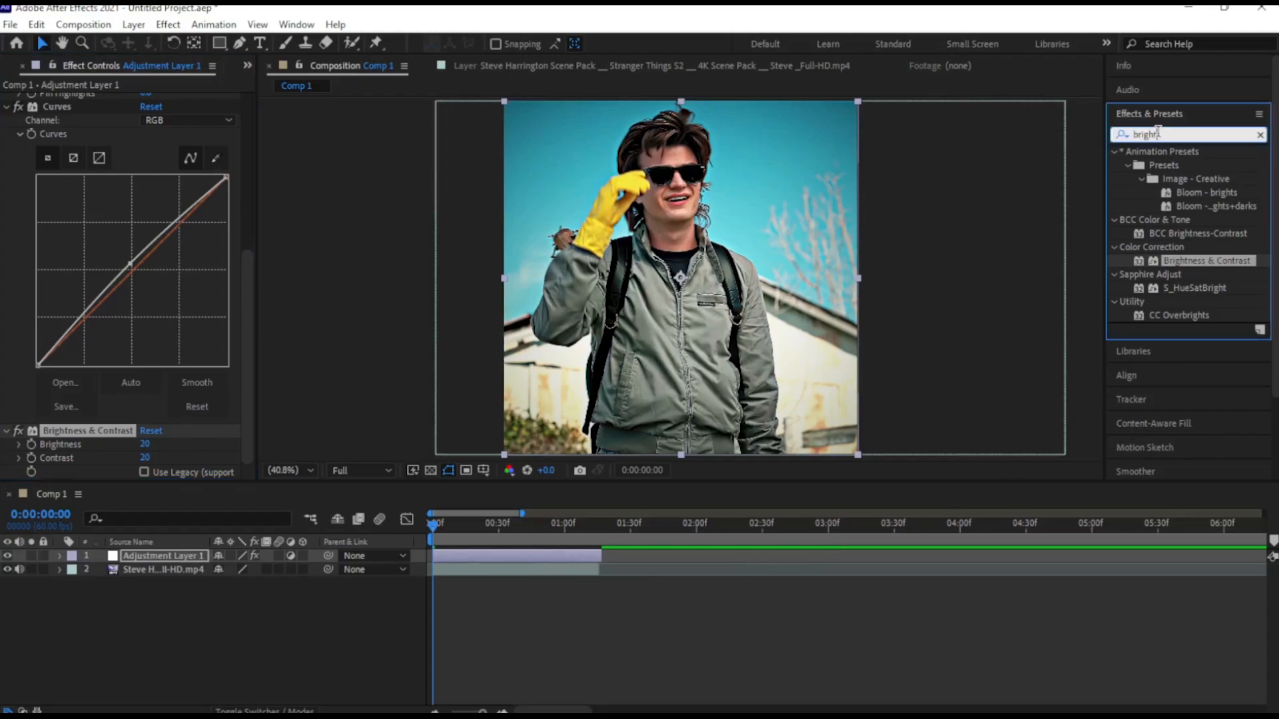
key(BackSpace)
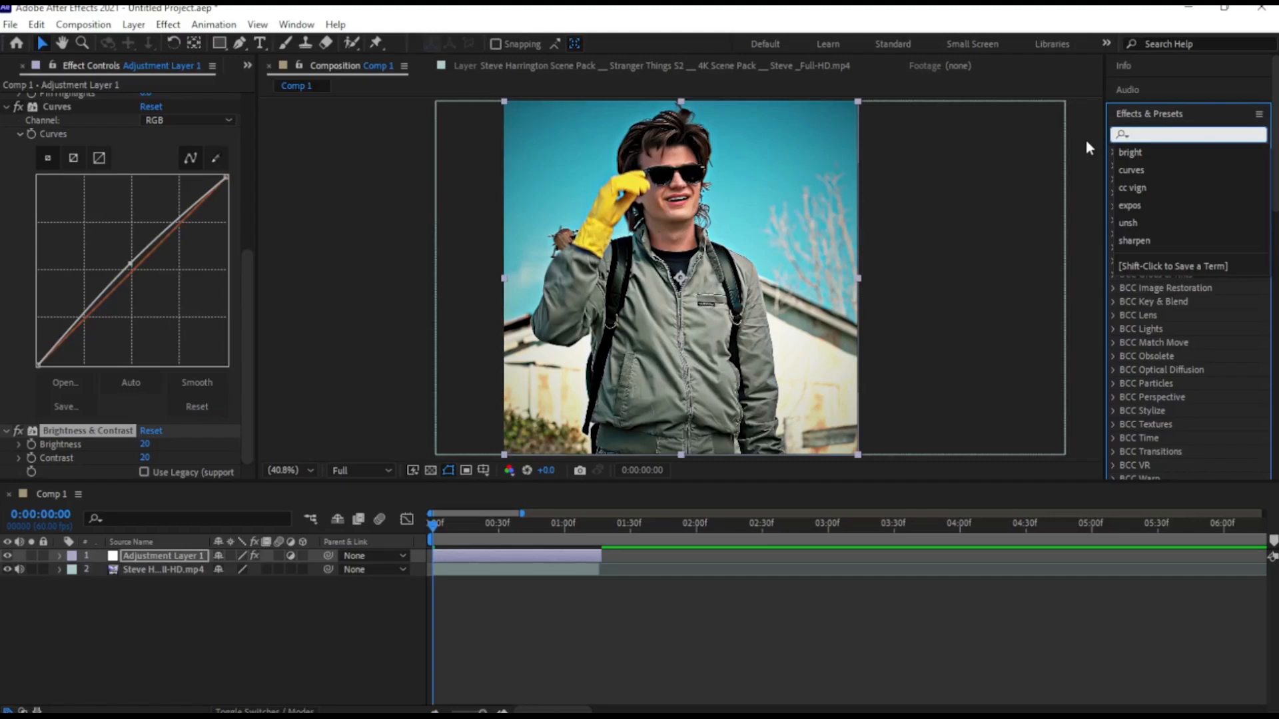
text(s)
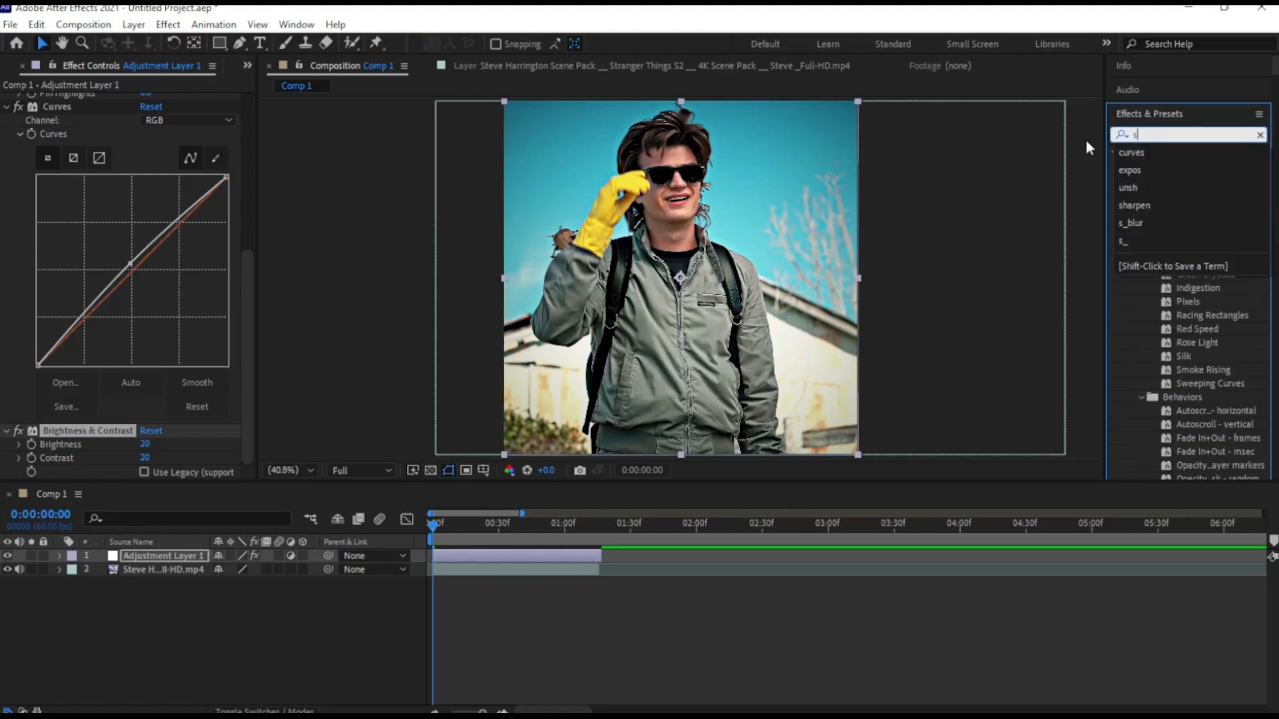
text(tatu)
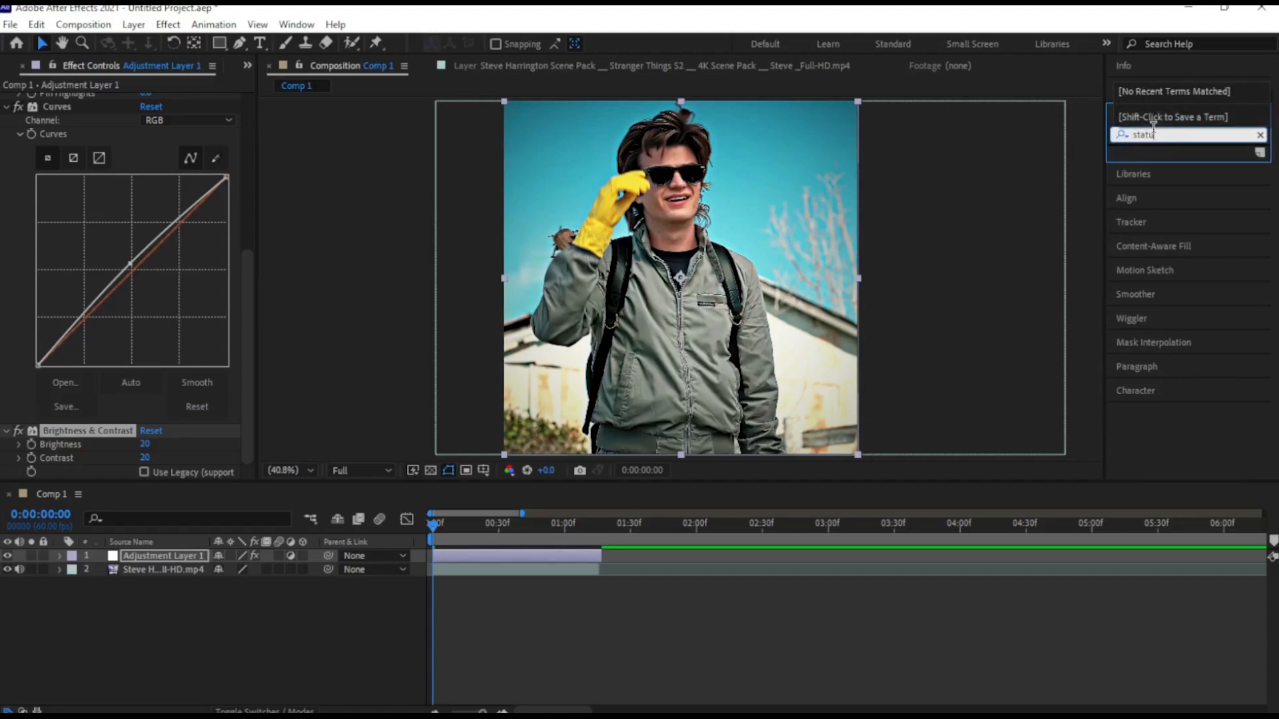
key(BackSpace)
key(BackSpace)
key(BackSpace)
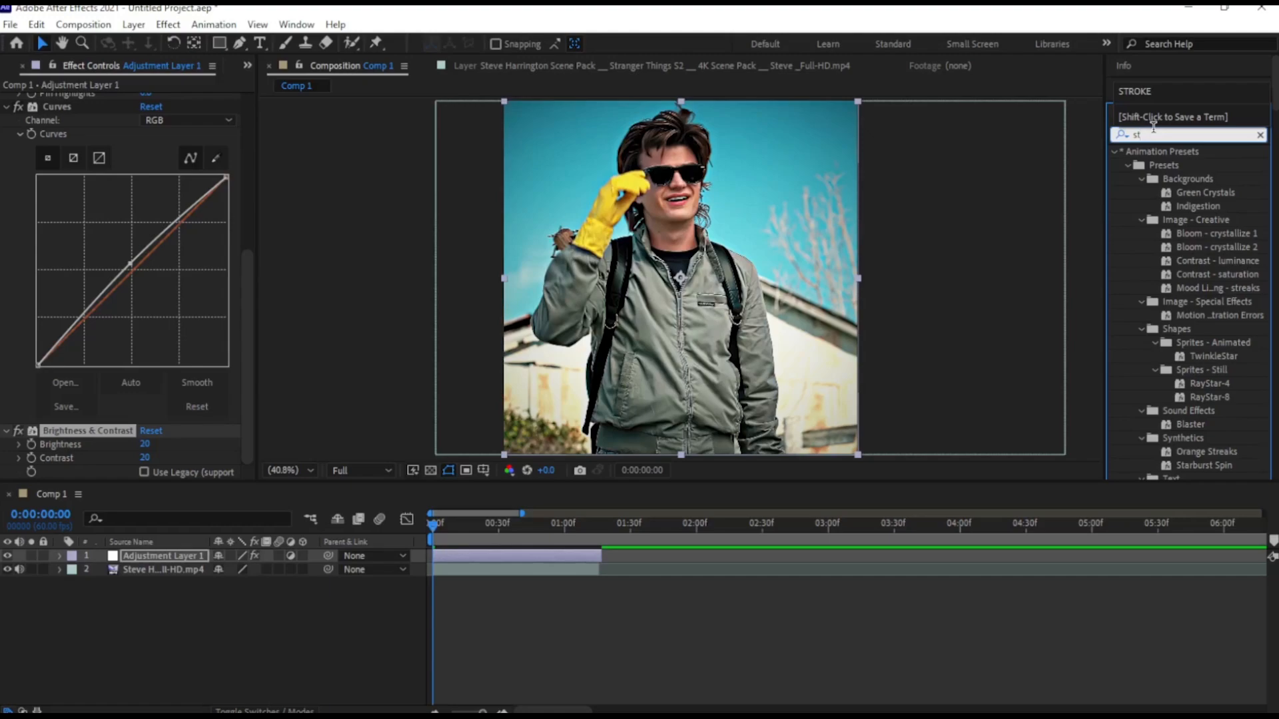
text(atu)
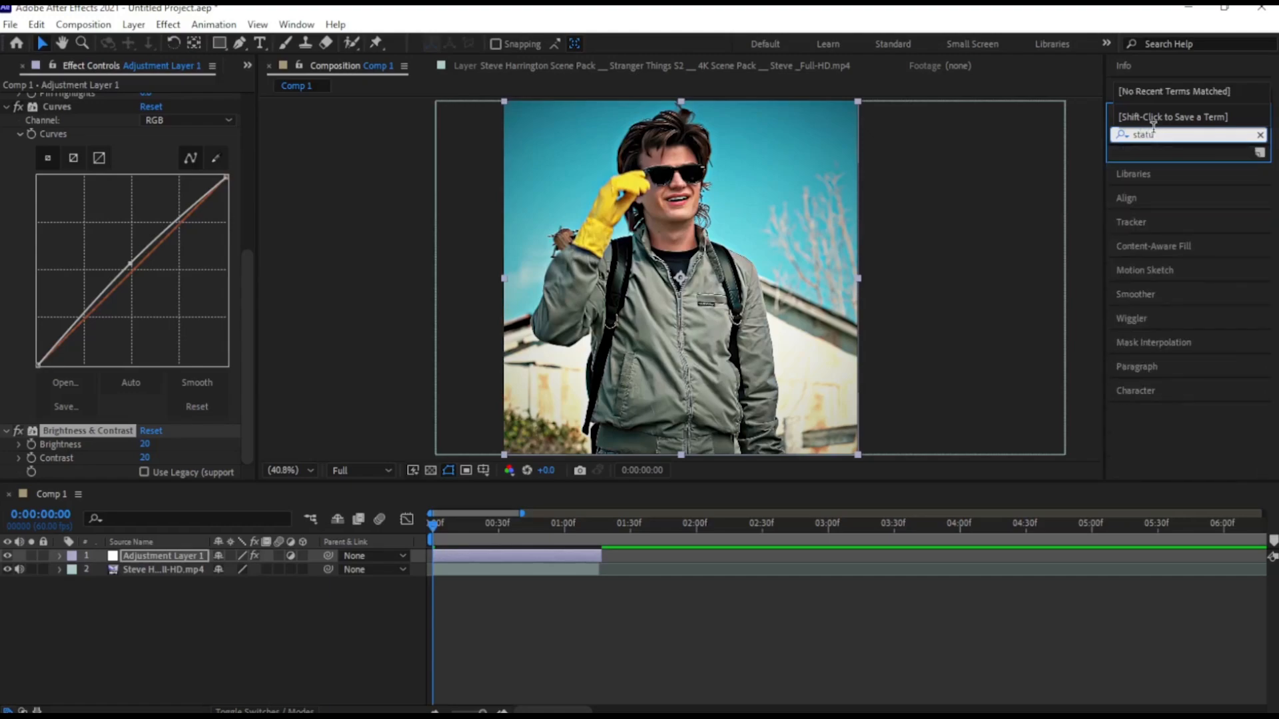
key(BackSpace)
key(BackSpace)
key(BackSpace)
key(BackSpace)
key(BackSpace)
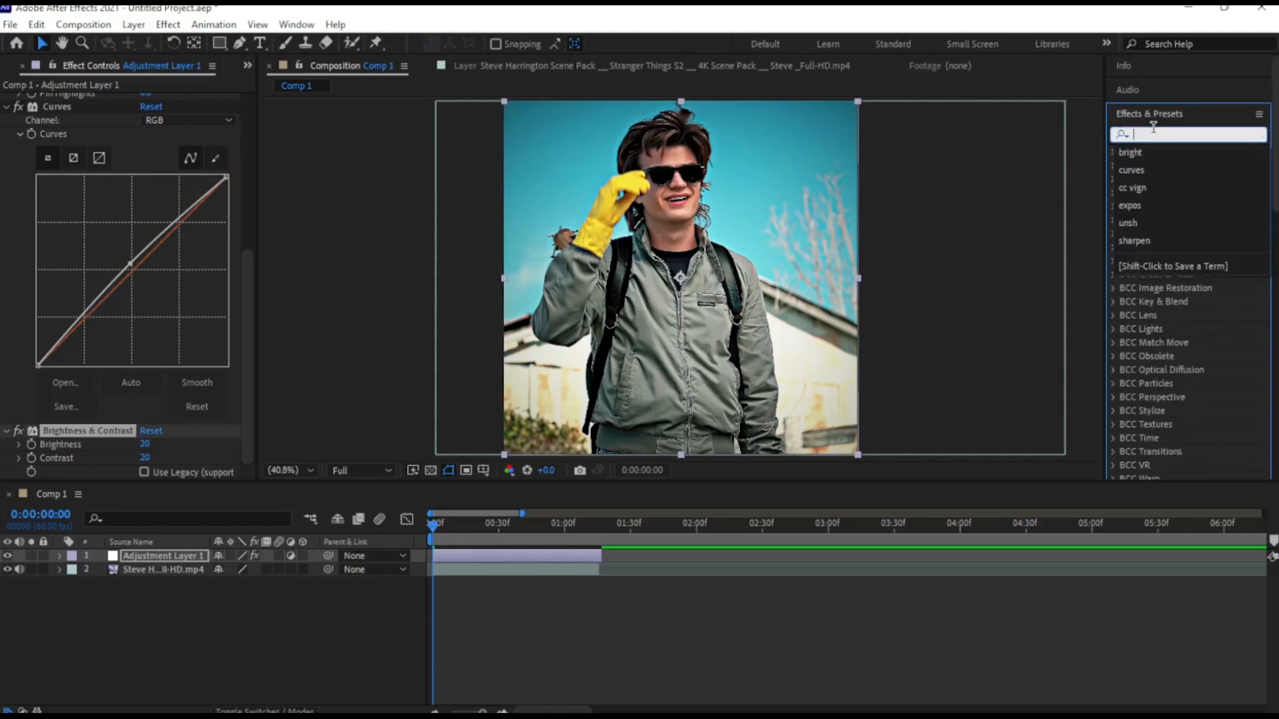
Apply the Color Correction Hue/Saturation effect to the adjustment layer and set its master saturation to 5
text(hue)
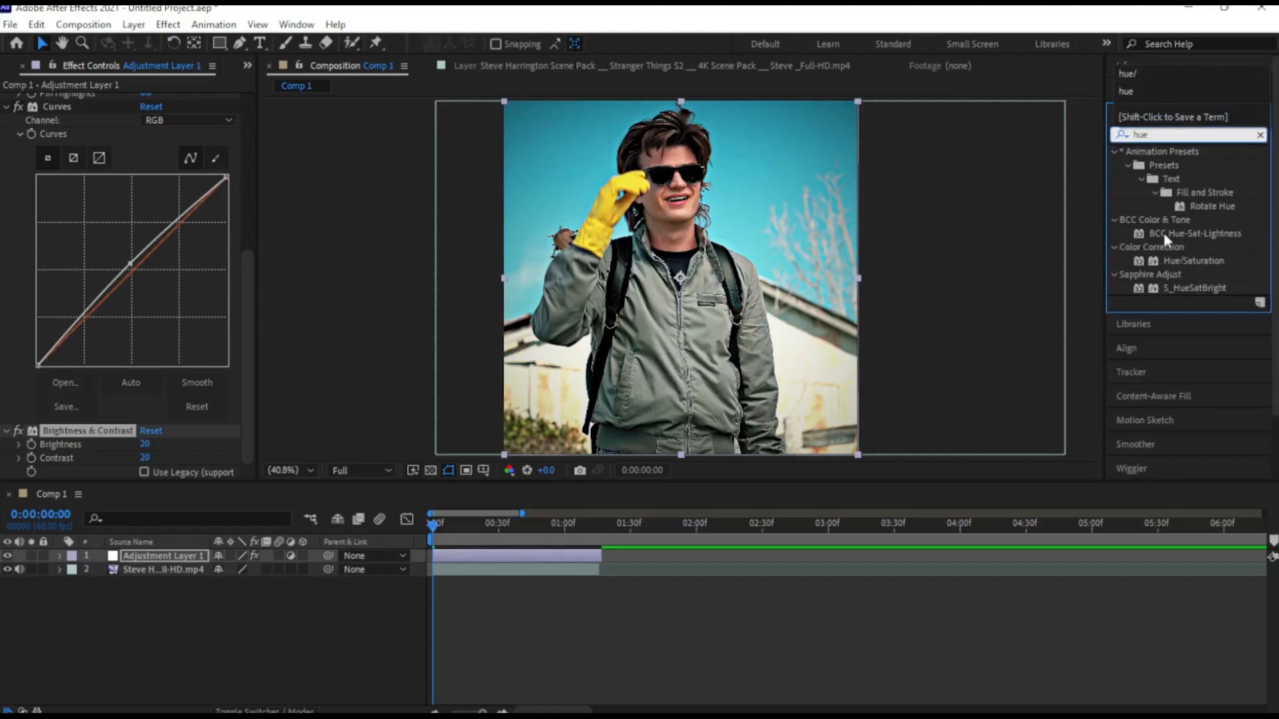
drag(1210, 259, 480, 552)
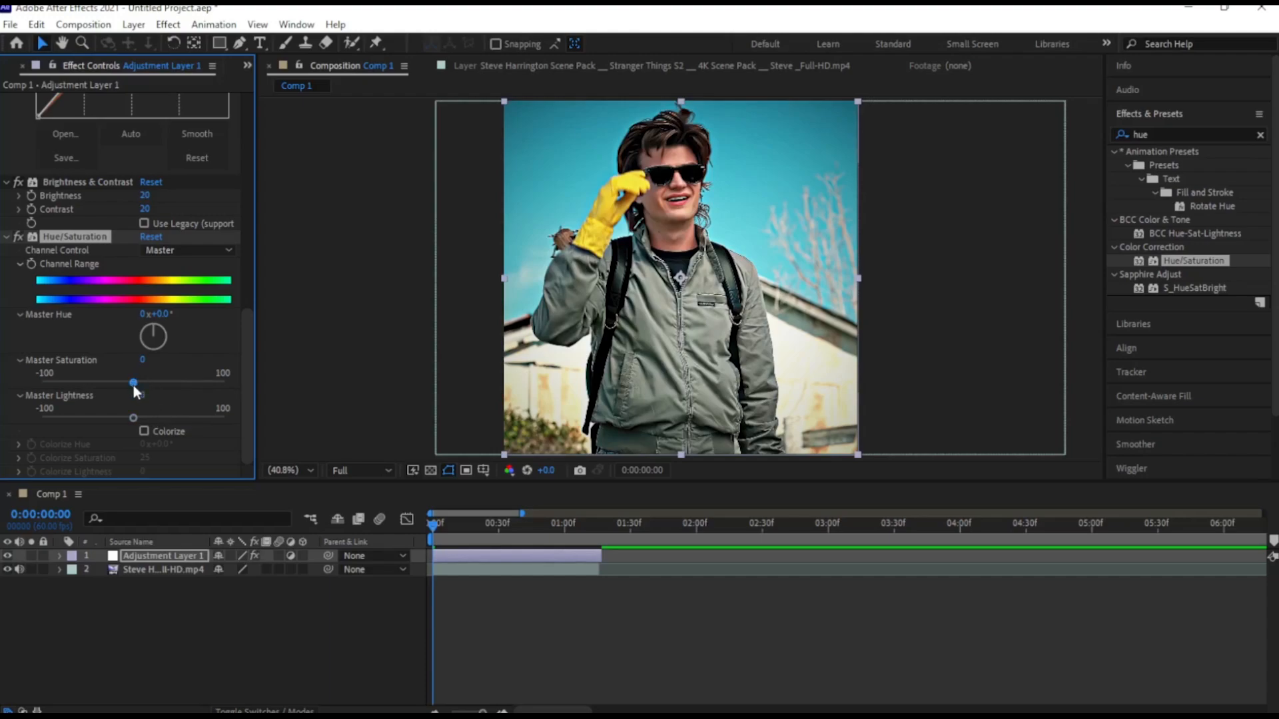
click(141, 359)
text(5)
key(Return)
Compare the clip at the start of the composition with the adjustment layer hidden and shown again
drag(433, 525, 402, 520)
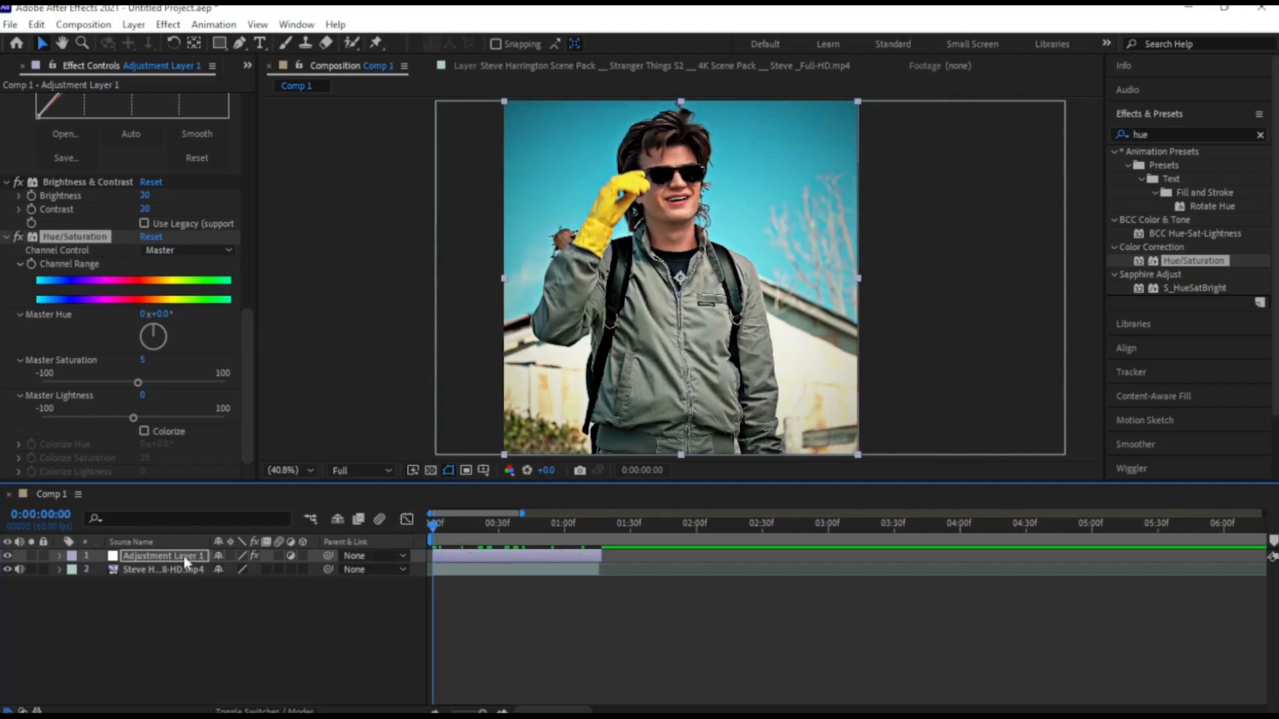
click(7, 556)
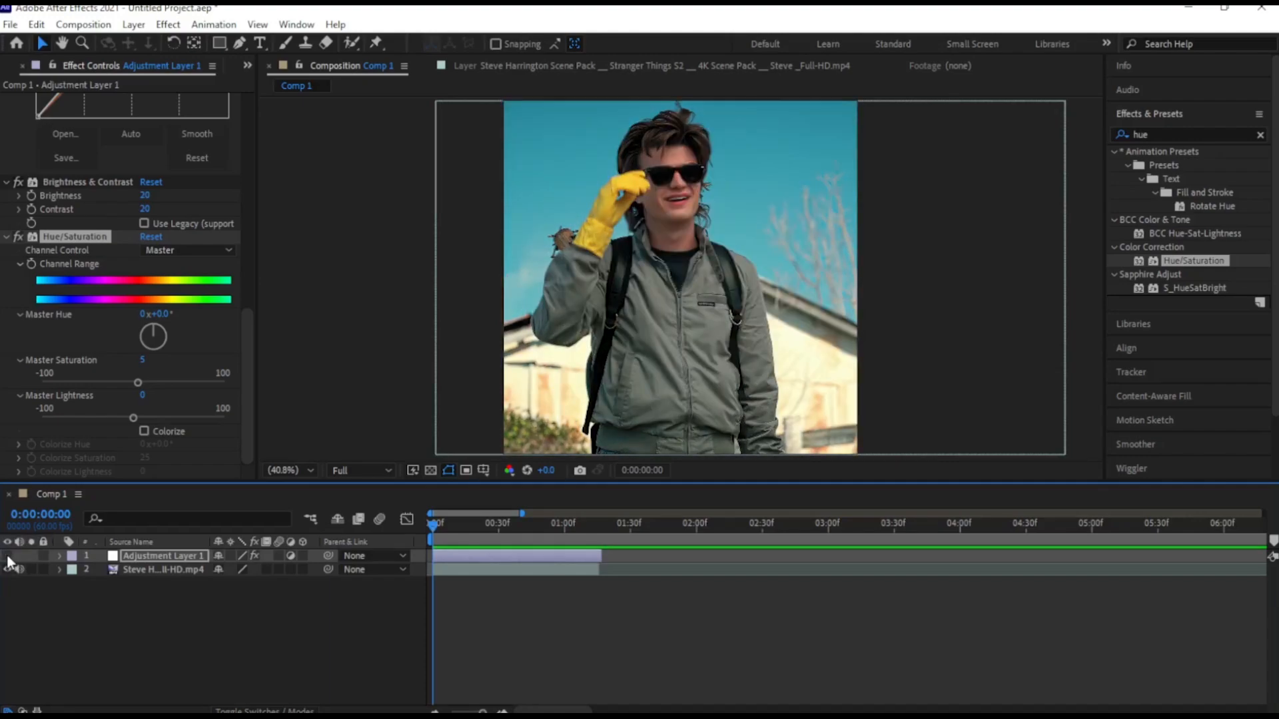
click(6, 556)
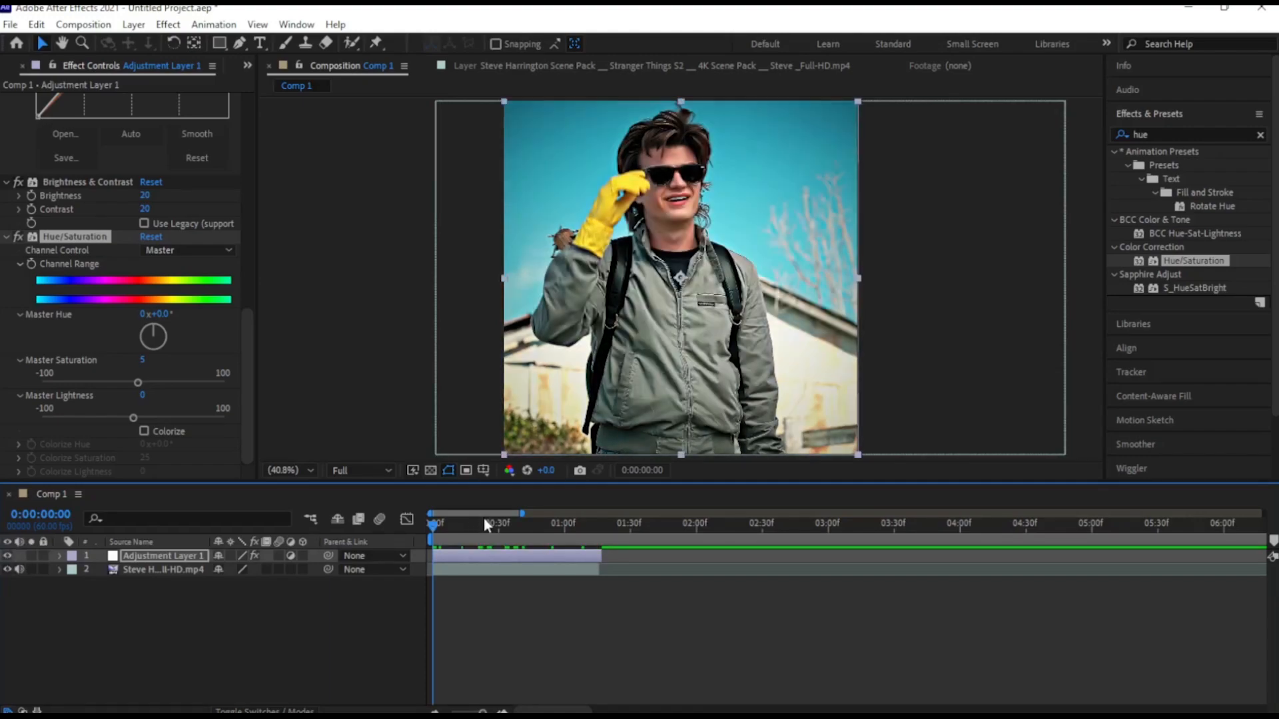